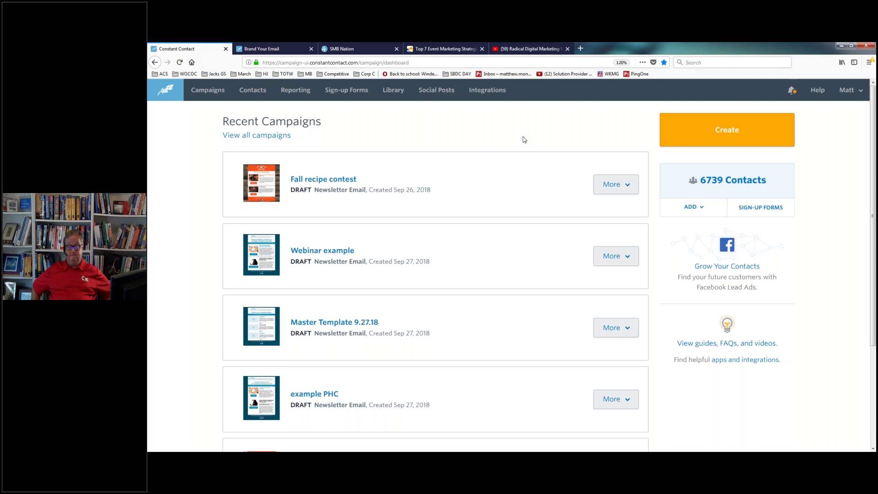
# Look at the email automation options offered for a new campaign and return to the dashboard
pyautogui.click(688, 137)
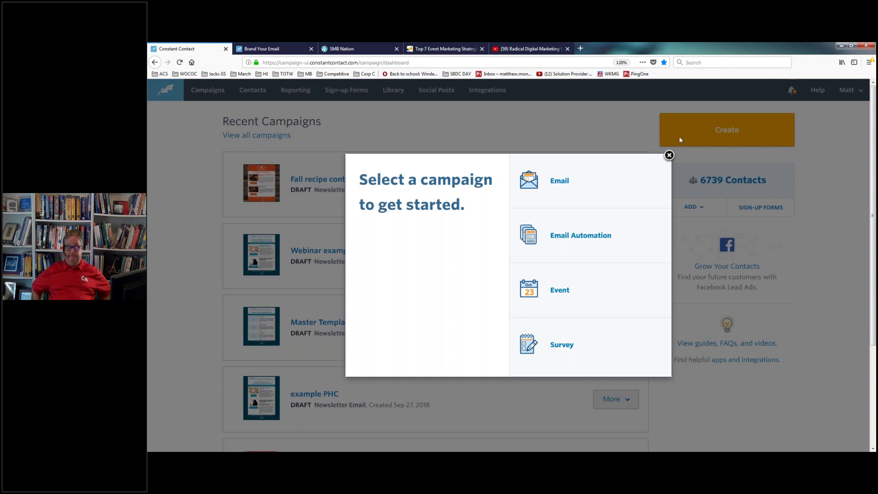
pyautogui.click(602, 237)
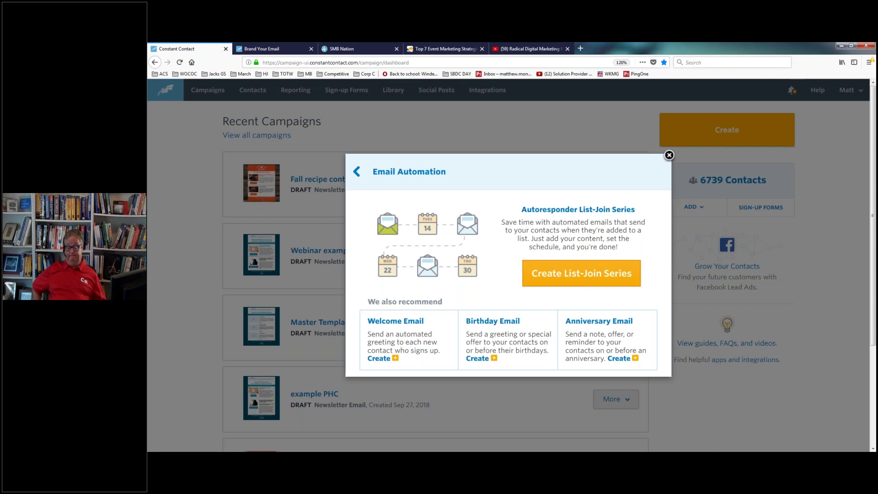
pyautogui.click(361, 178)
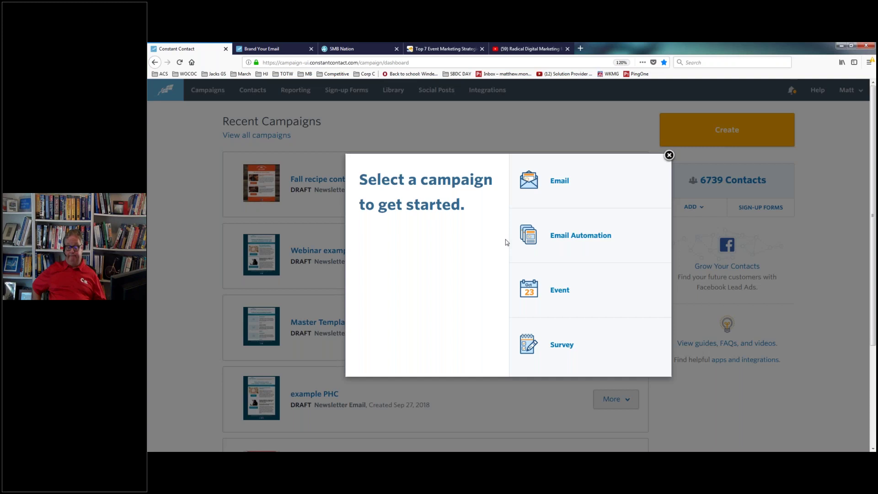
pyautogui.click(668, 156)
# Start a new email campaign and browse the standard templates
pyautogui.click(726, 130)
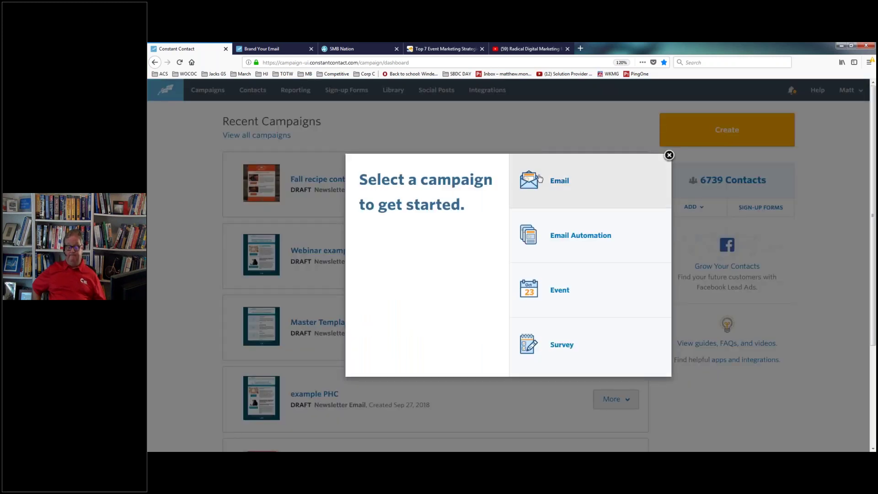
pyautogui.click(540, 178)
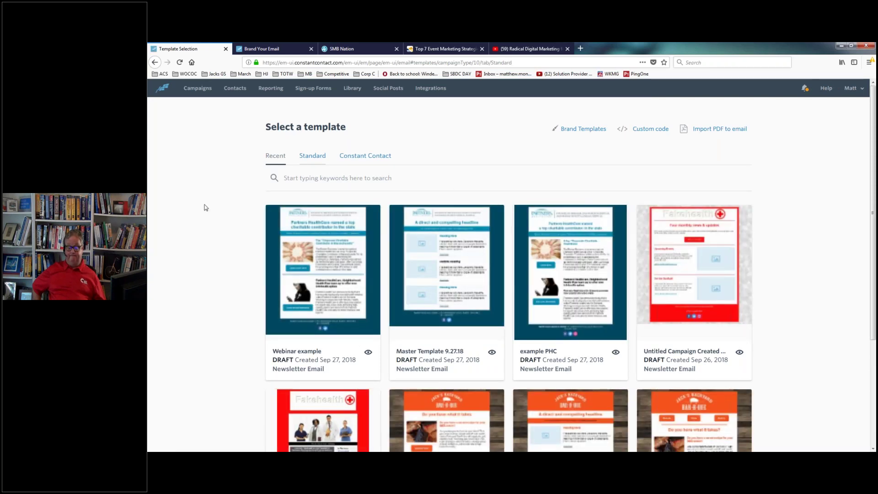
pyautogui.click(312, 156)
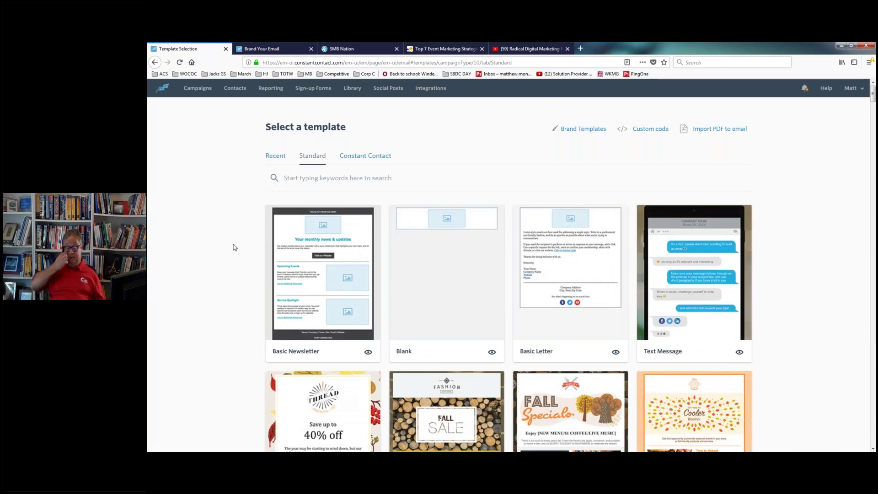
pyautogui.scroll(-6, 233, 244)
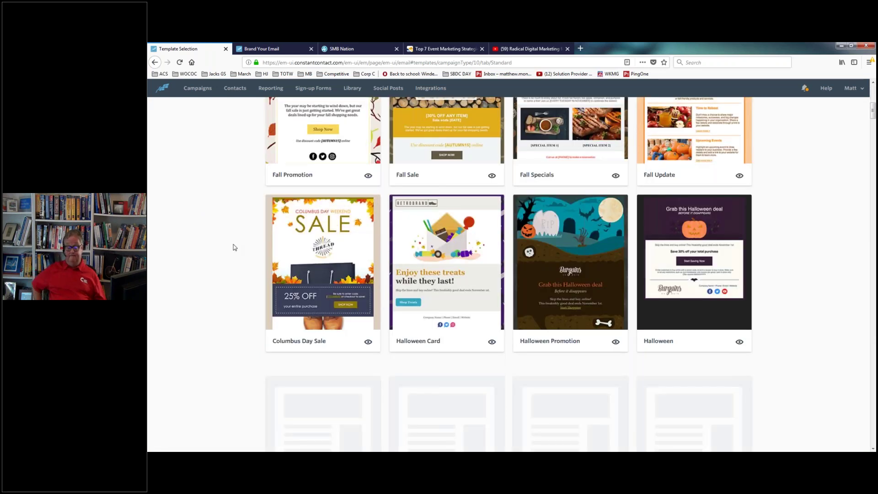
pyautogui.scroll(6, 234, 248)
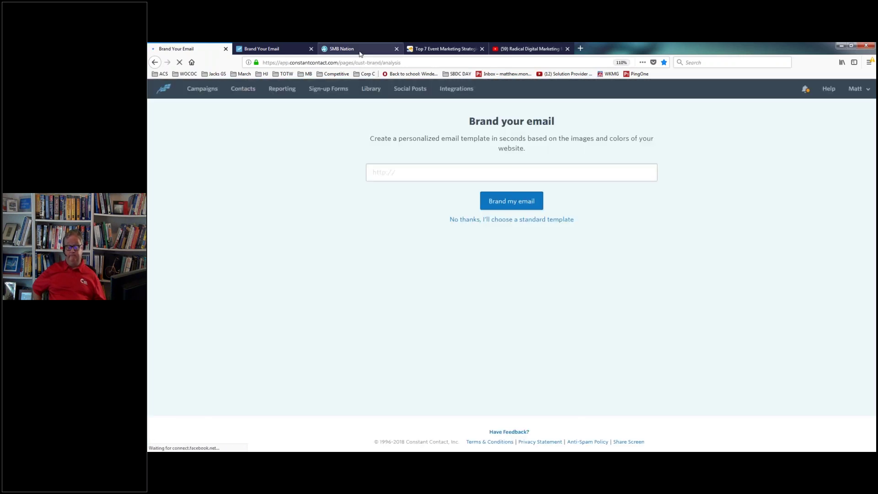
# Copy the SMB Nation website address and use it to generate branded email templates
pyautogui.click(360, 50)
pyautogui.click(257, 62)
pyautogui.rightClick(259, 63)
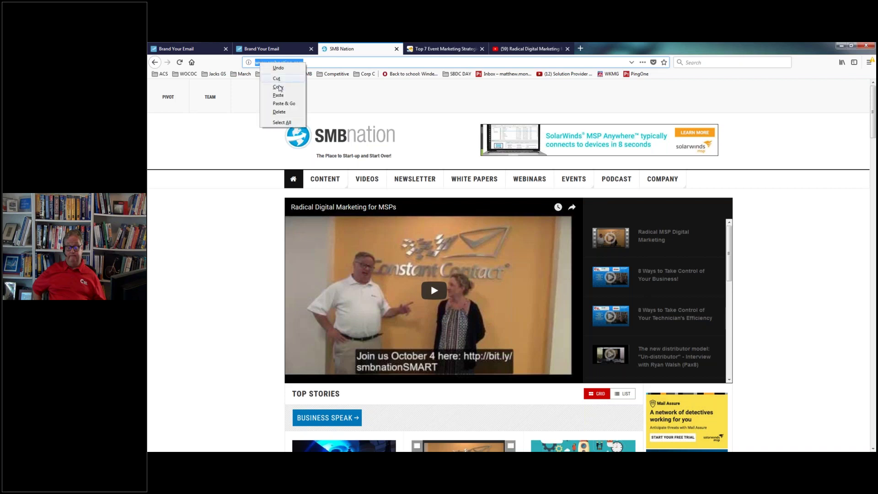
pyautogui.click(270, 87)
pyautogui.click(183, 48)
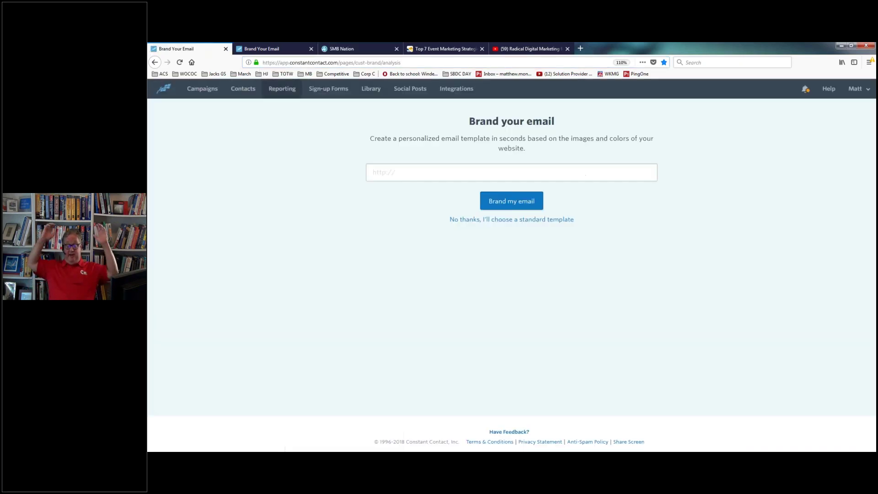
pyautogui.click(422, 177)
pyautogui.hotkey('ctrl', 'v')
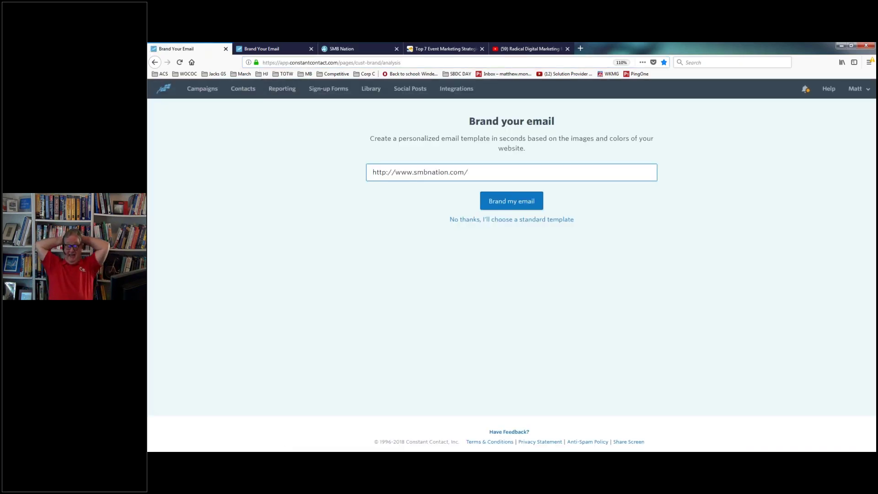
pyautogui.click(500, 198)
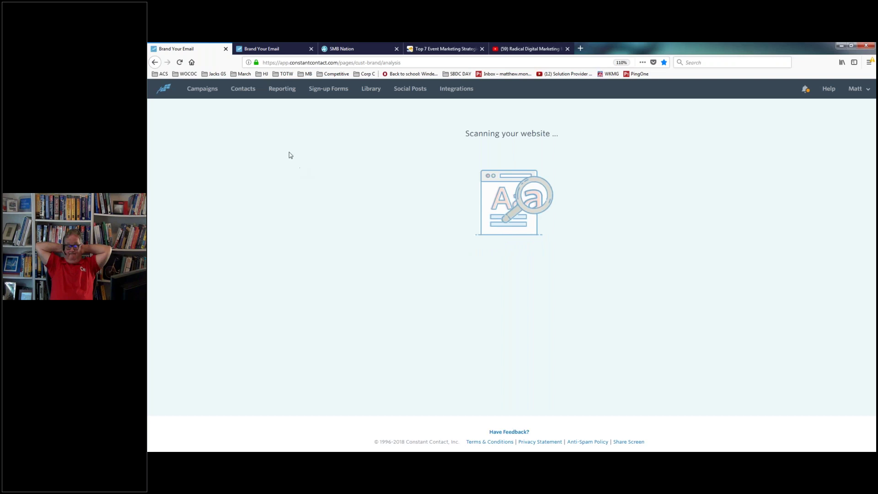
# On the already scanned SMB Nation branding page, apply the website colors and browse the logo choices, returning to the first logo
pyautogui.click(253, 50)
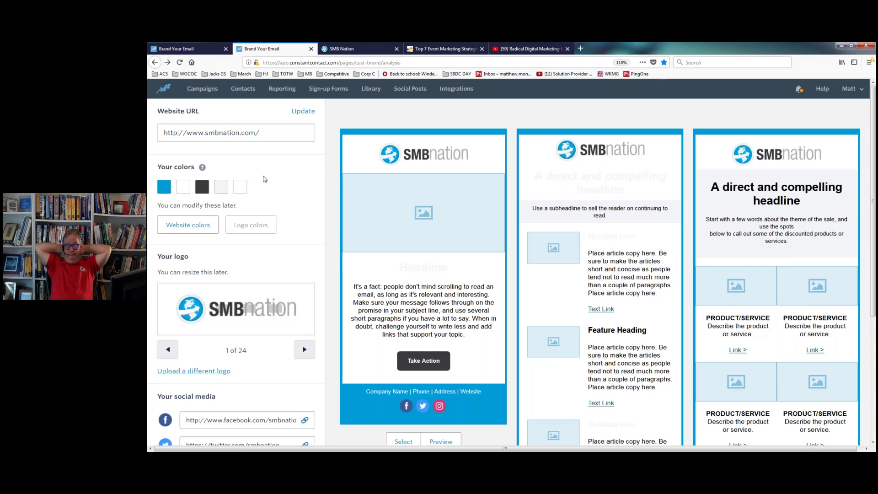
pyautogui.click(203, 232)
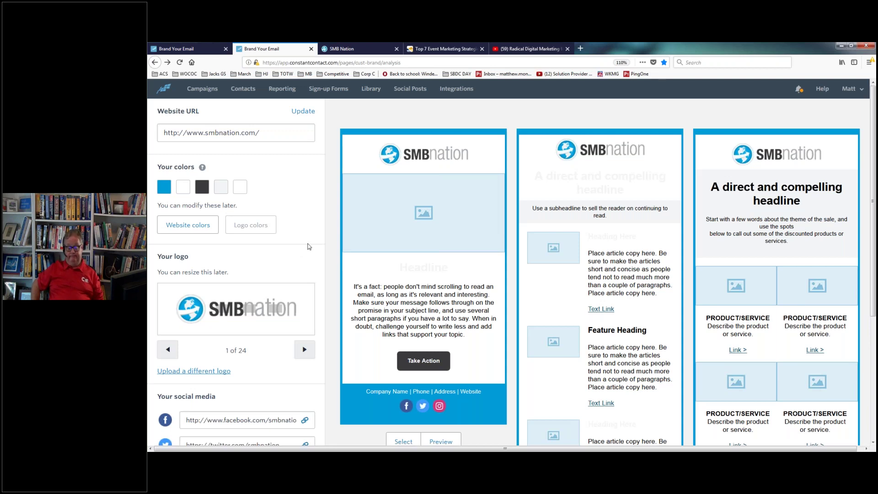
pyautogui.scroll(-2, 309, 257)
pyautogui.click(304, 304)
pyautogui.click(305, 304)
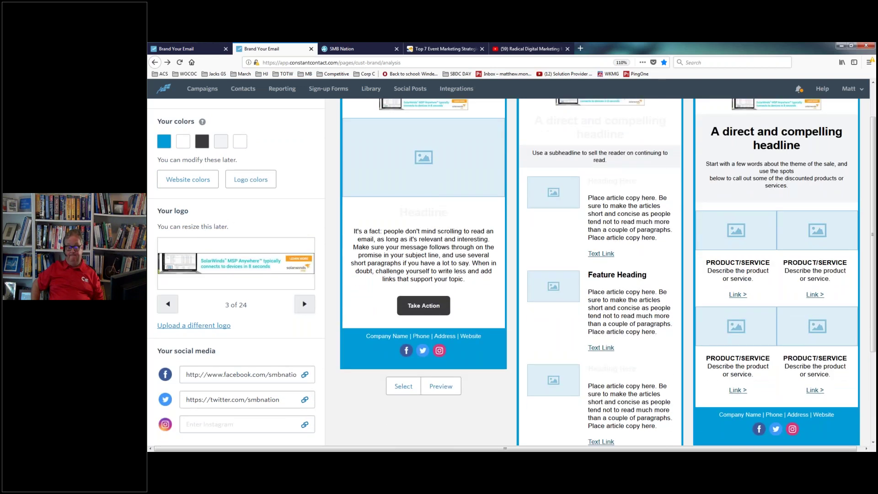
pyautogui.click(168, 304)
pyautogui.click(168, 304)
# Check the social media links and select the branded template with three stacked articles for editing
pyautogui.scroll(-2, 253, 329)
pyautogui.click(255, 354)
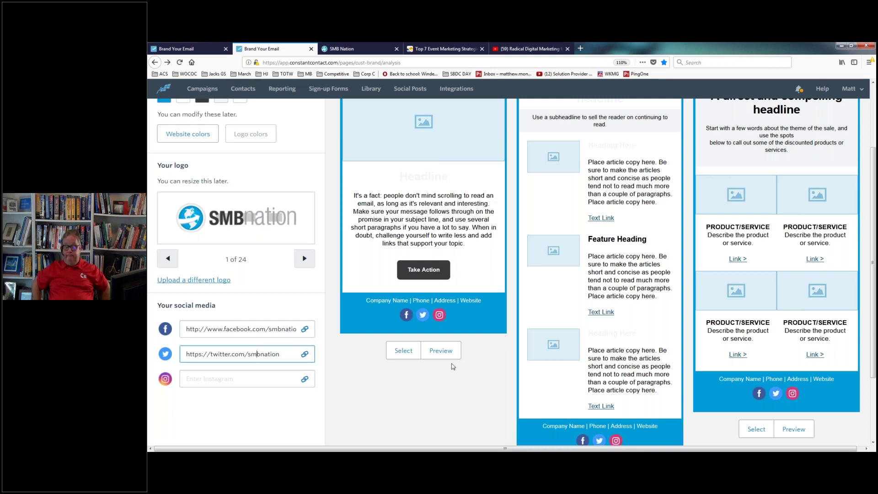
pyautogui.scroll(-4, 571, 424)
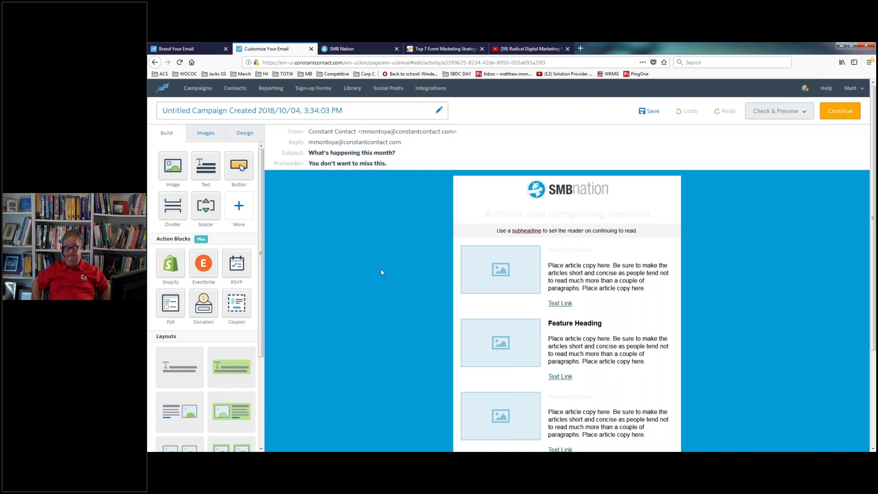
# Insert an image block above the first article's picture and two side by side under the subheadline, with text above one and beneath the other
pyautogui.hotkey('ctrl', '+')
pyautogui.hotkey('ctrl', '+')
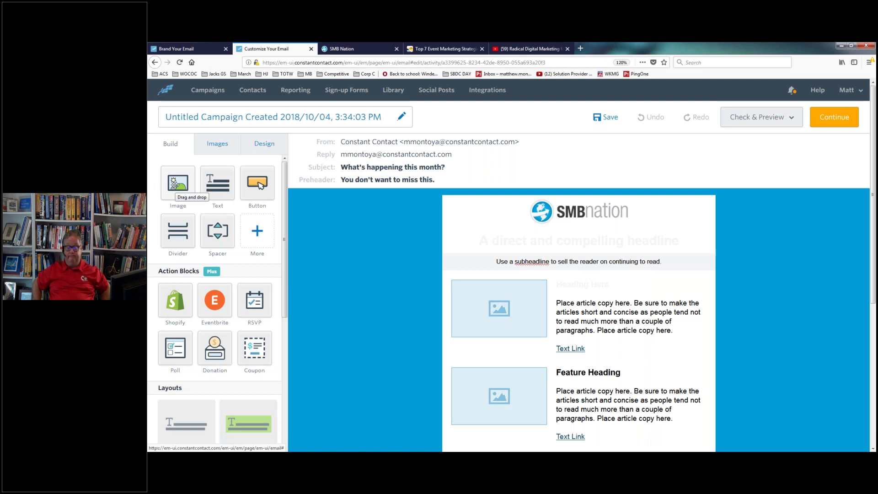
pyautogui.moveTo(174, 184); pyautogui.dragTo(506, 283)
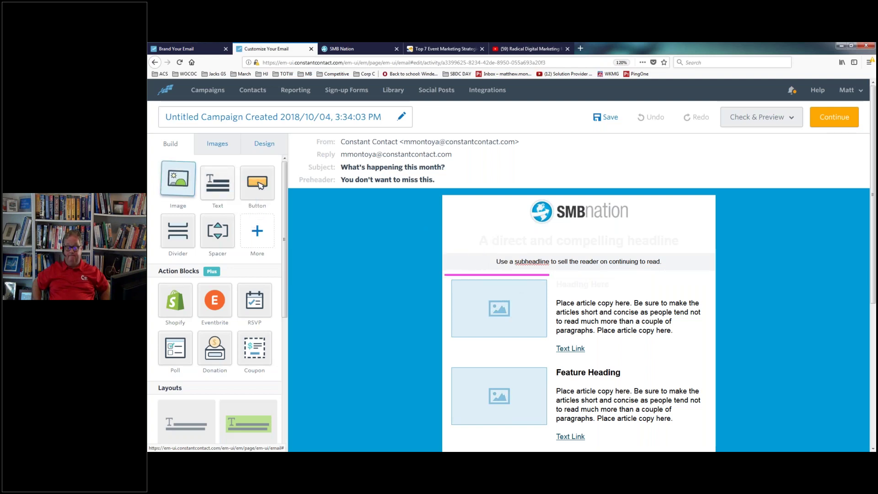
pyautogui.moveTo(181, 188); pyautogui.dragTo(578, 266)
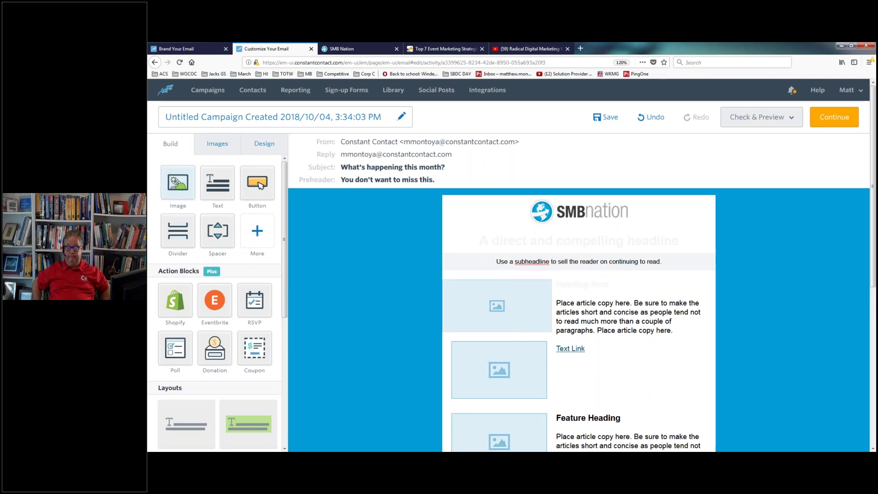
pyautogui.moveTo(178, 181); pyautogui.dragTo(460, 294)
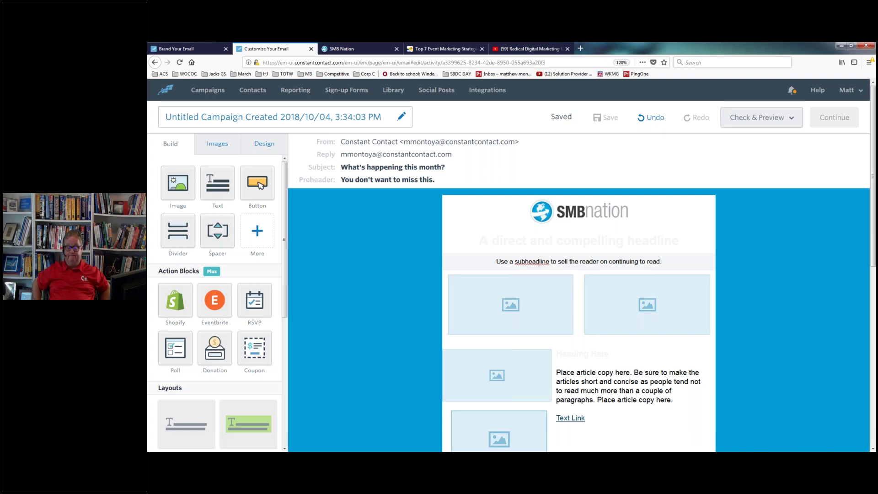
pyautogui.moveTo(217, 182); pyautogui.dragTo(620, 350)
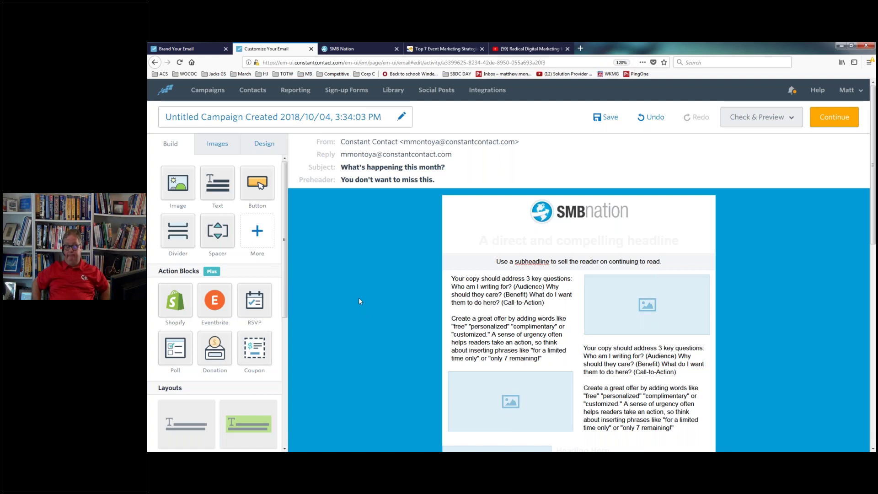
# Preview the email in its mobile version, looking through the stacked text and image blocks, and return to the editor
pyautogui.click(766, 122)
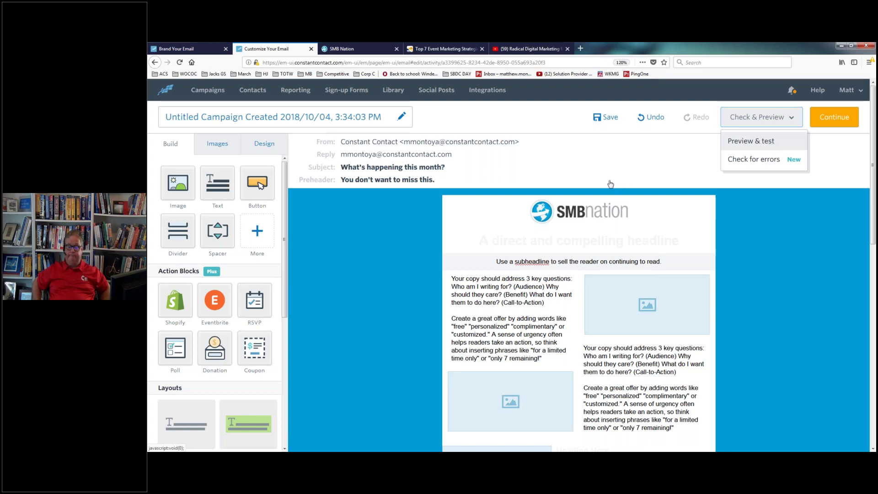
pyautogui.click(751, 141)
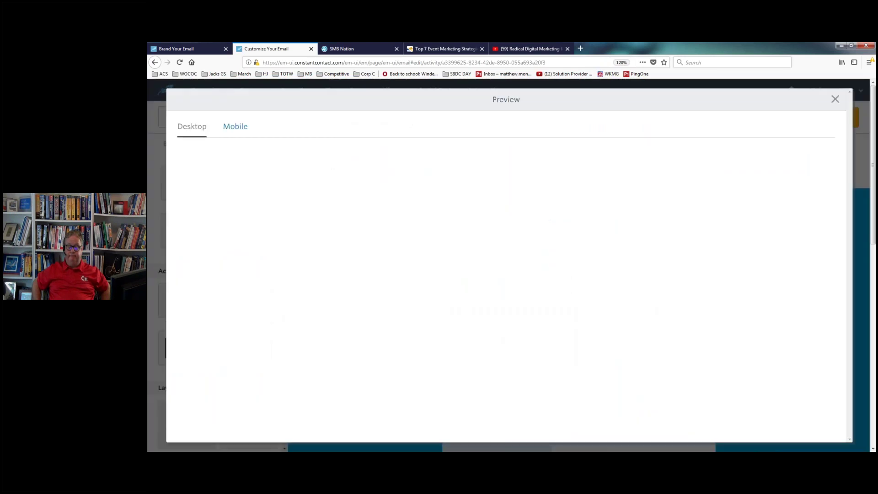
pyautogui.click(235, 128)
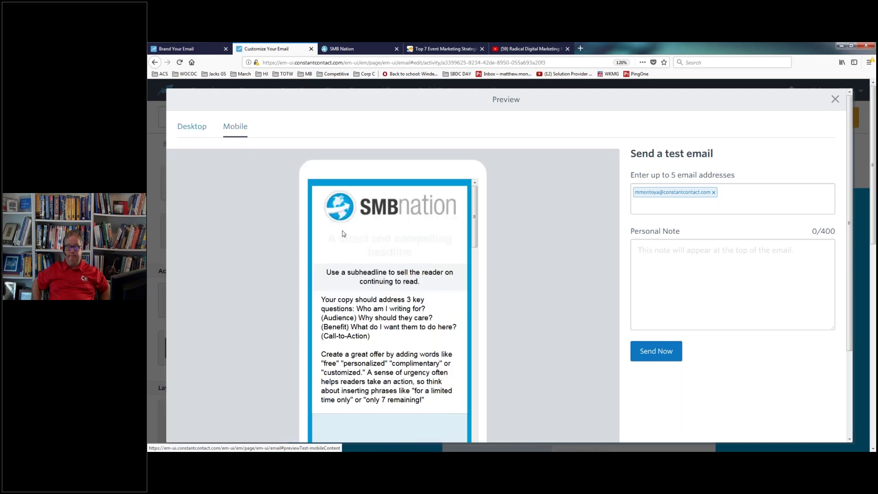
pyautogui.scroll(-4, 429, 238)
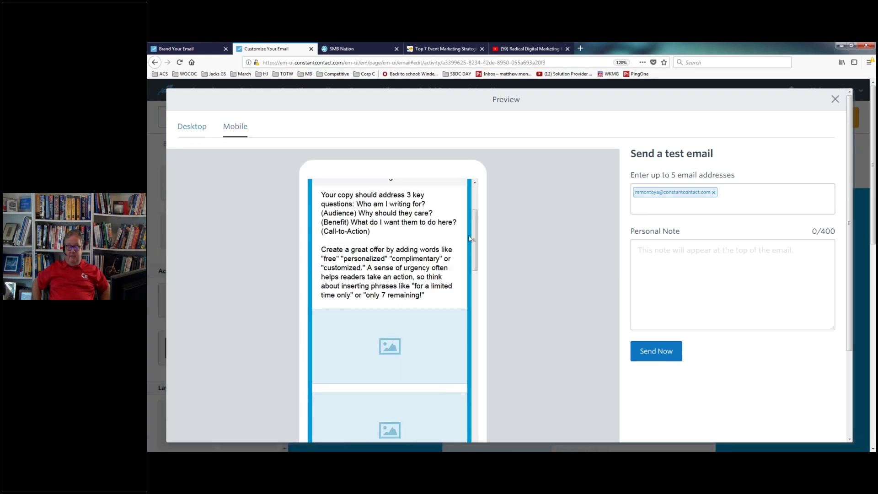
pyautogui.moveTo(473, 243); pyautogui.dragTo(475, 283)
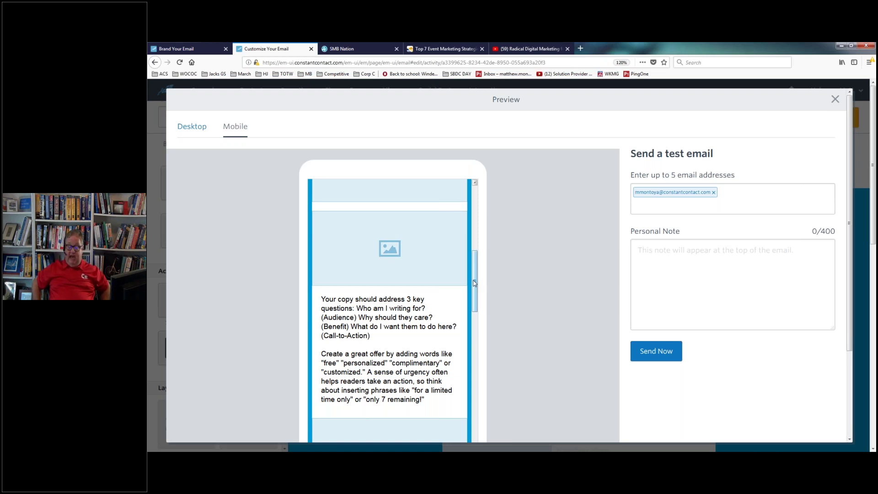
pyautogui.click(835, 101)
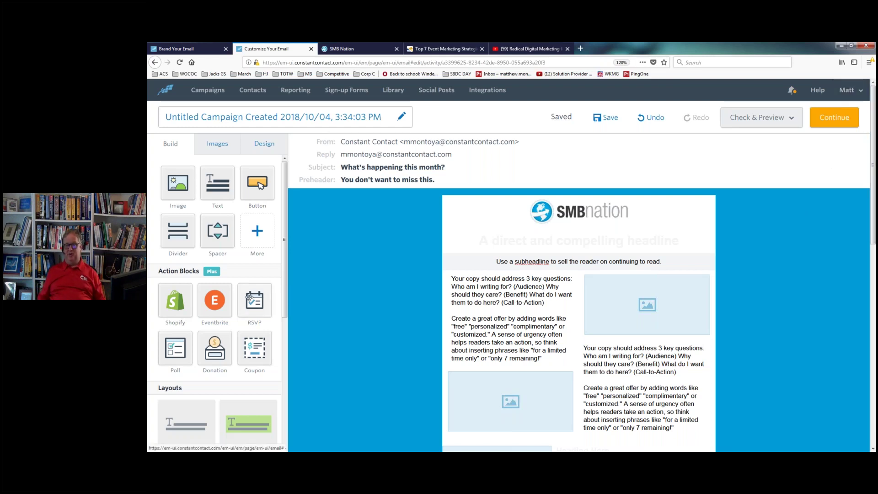
# Try an RSVP action block beside the headline and undo its insertion
pyautogui.moveTo(254, 300); pyautogui.dragTo(483, 253)
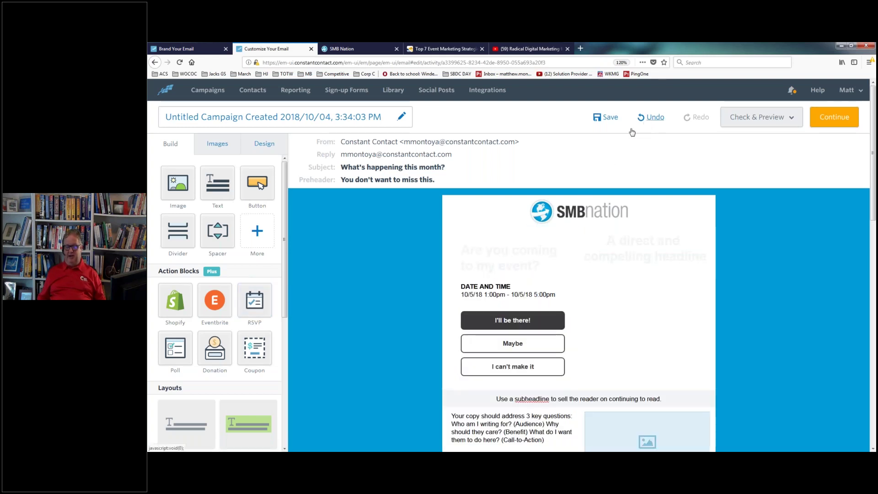
pyautogui.click(651, 117)
pyautogui.moveTo(171, 350)
pyautogui.mouseDown()
pyautogui.moveTo(508, 287)
pyautogui.moveTo(491, 261)
pyautogui.moveTo(162, 331)
pyautogui.moveTo(182, 343)
pyautogui.mouseUp()
# Try an RSVP block above the left column's text, viewing its event settings before removing it
pyautogui.moveTo(255, 300); pyautogui.dragTo(553, 274)
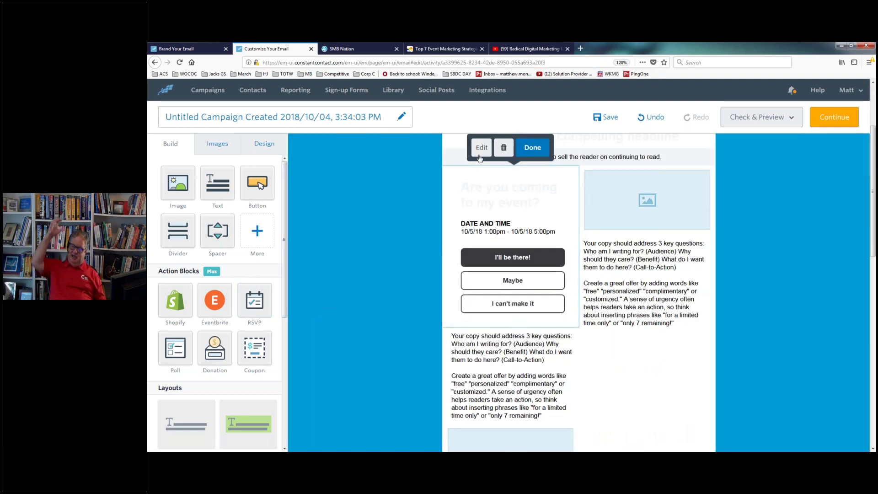
pyautogui.click(481, 147)
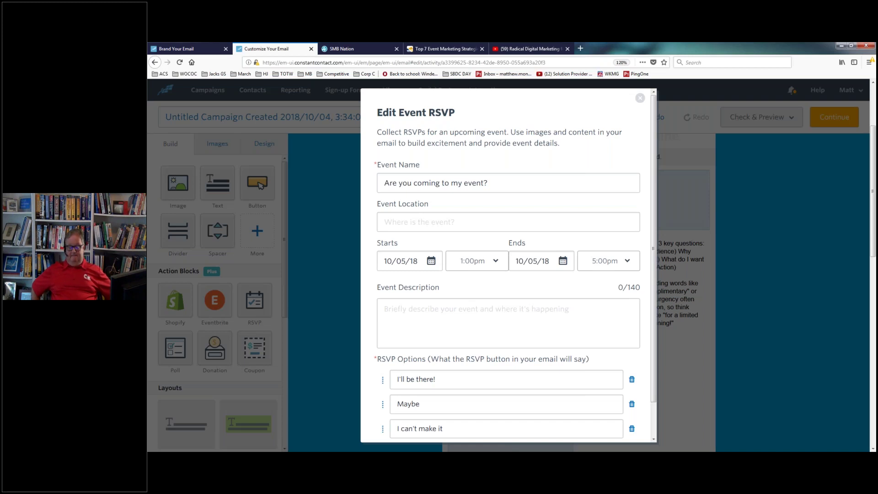
pyautogui.click(640, 99)
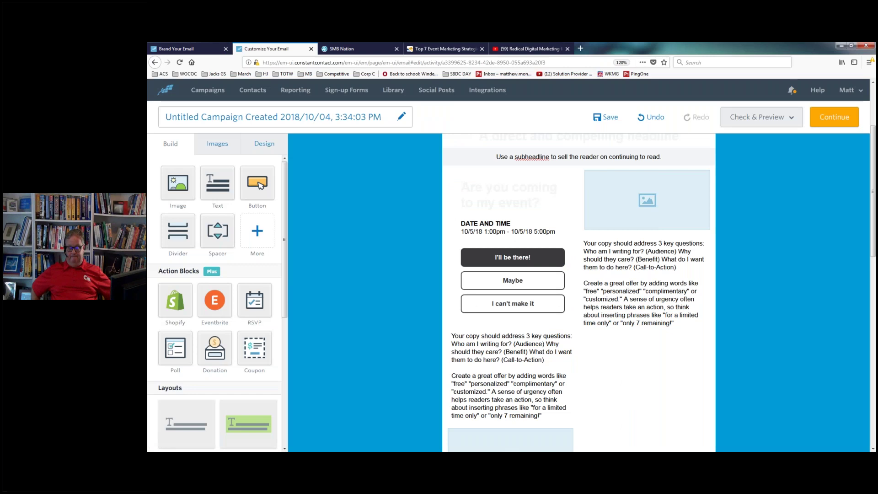
pyautogui.click(557, 198)
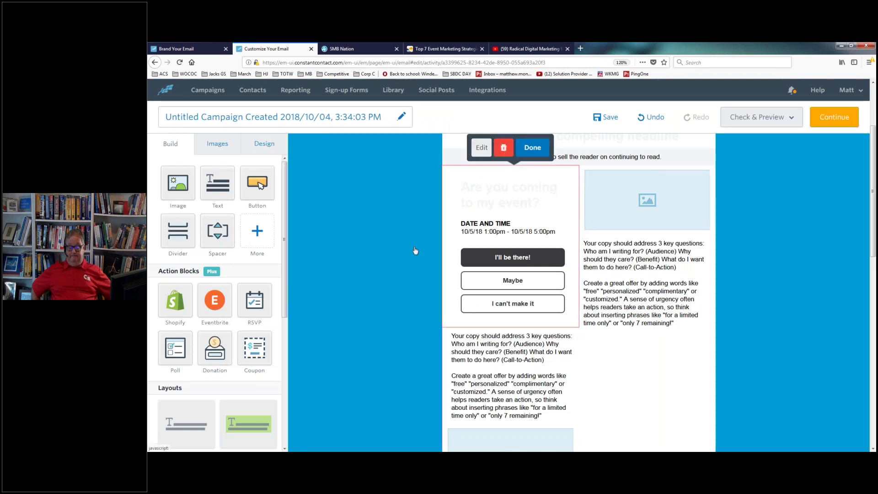
pyautogui.click(653, 118)
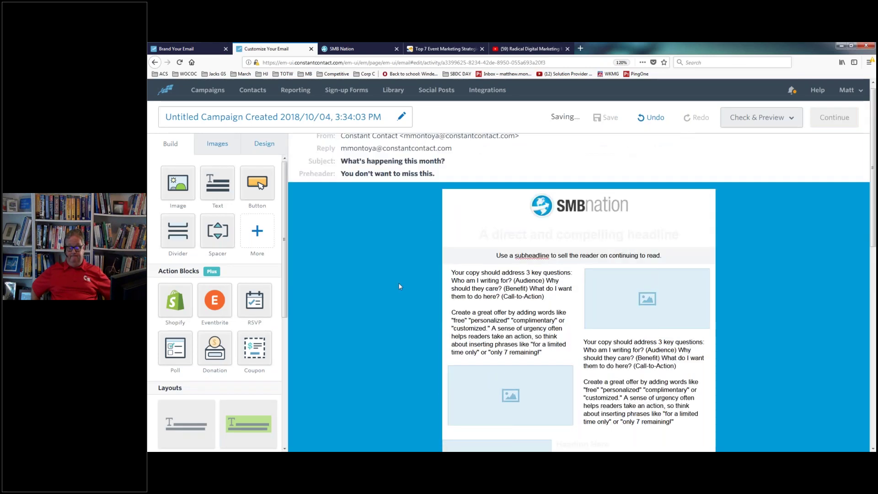
# Undo the insertion of the text and side-by-side image blocks under the subheadline
pyautogui.click(653, 123)
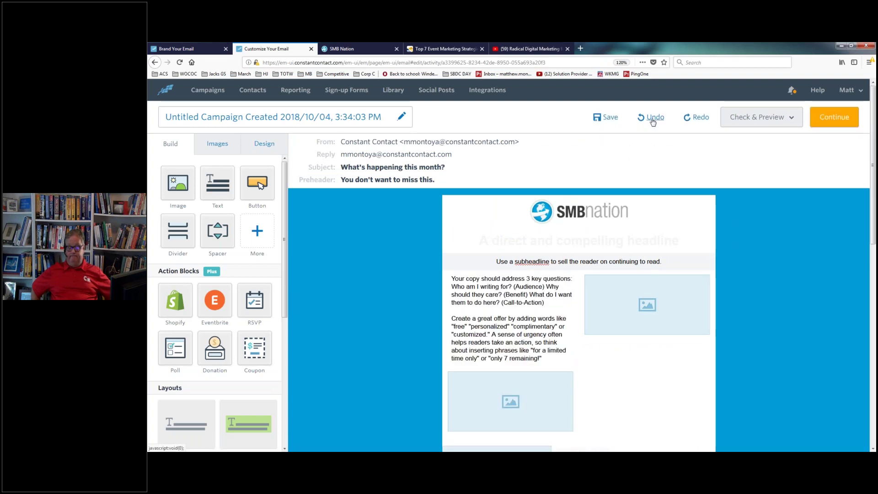
pyautogui.click(653, 120)
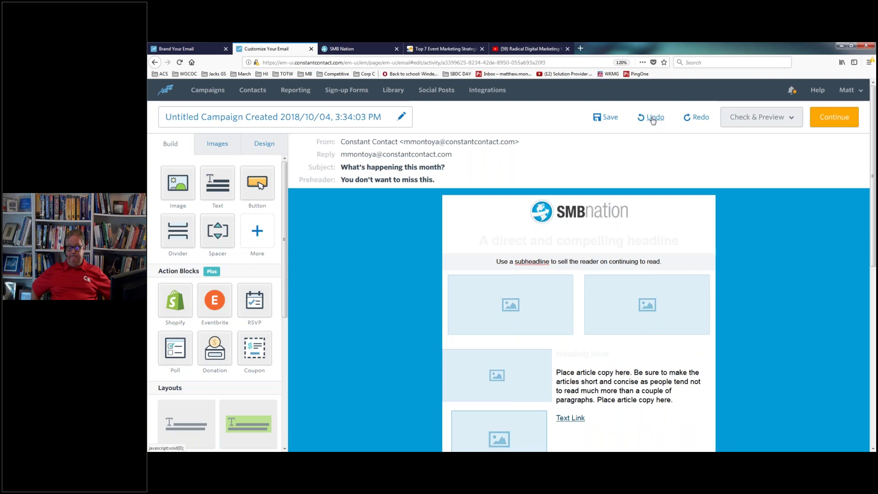
pyautogui.click(653, 120)
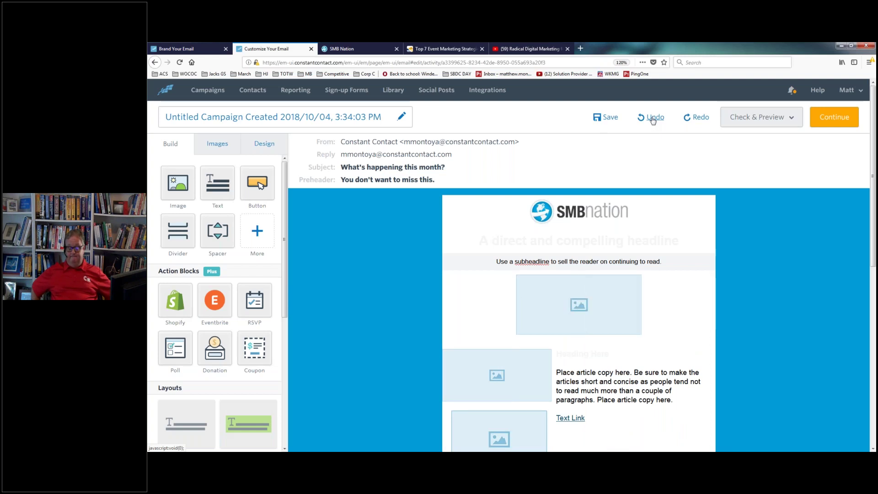
pyautogui.click(653, 120)
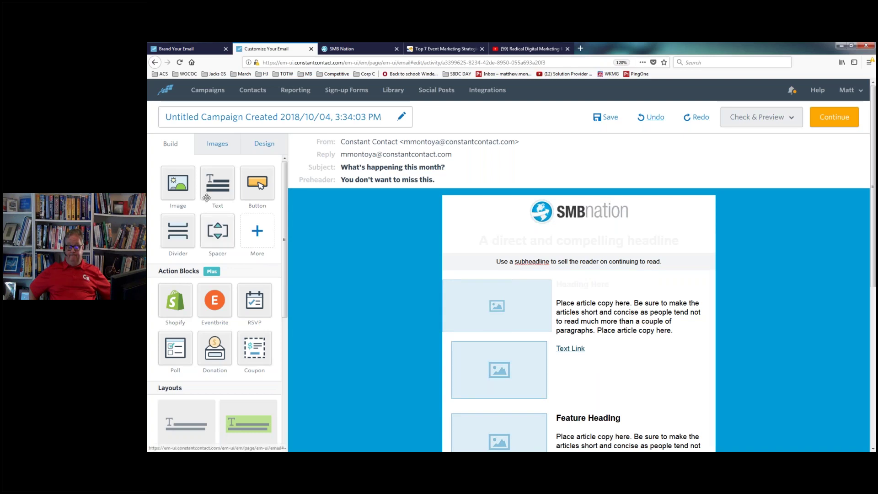
# Fill the first article's picture placeholder with the library photo of hands joined in a circle
pyautogui.click(217, 144)
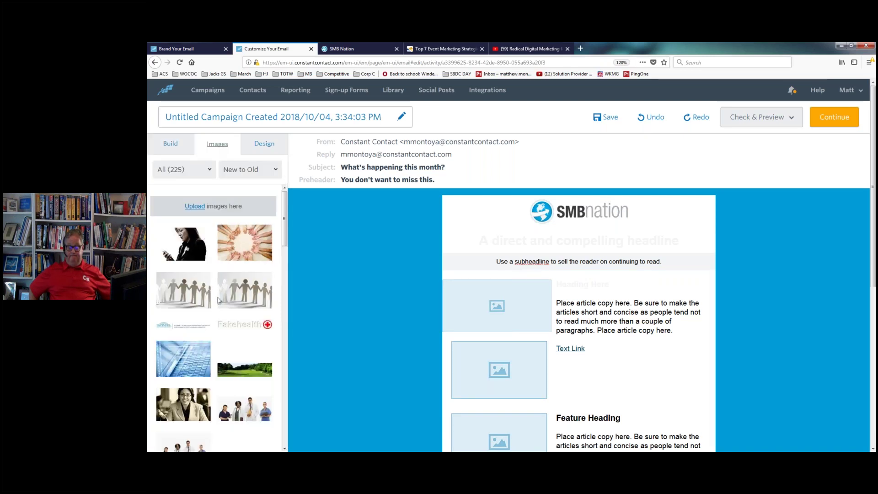
pyautogui.moveTo(238, 248); pyautogui.dragTo(170, 148)
pyautogui.click(171, 144)
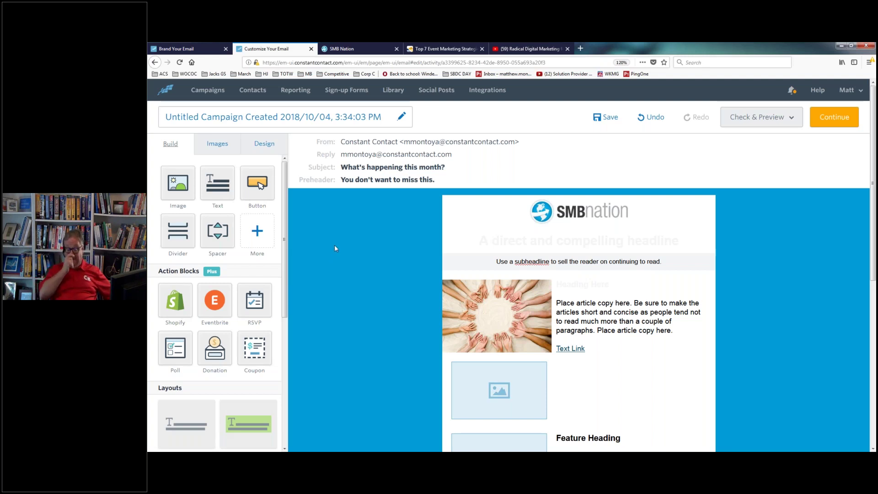
# Apply the triangle pattern to the email's outer background
pyautogui.click(264, 143)
pyautogui.click(247, 251)
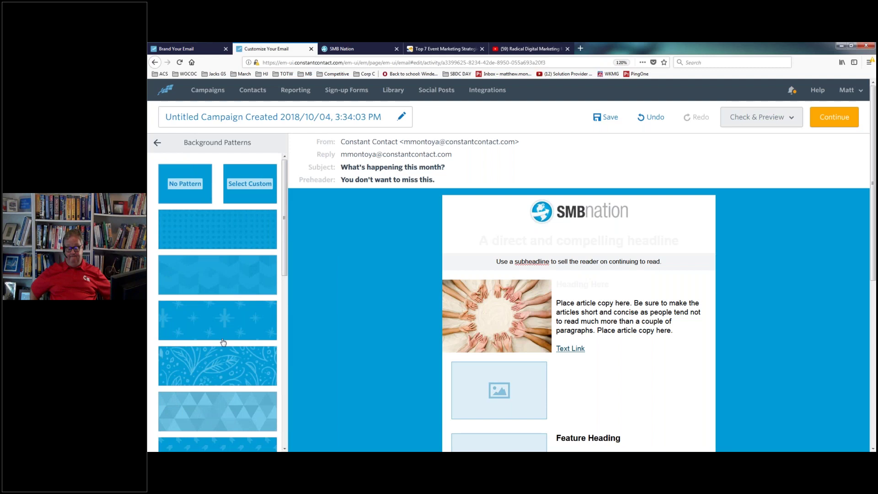
pyautogui.scroll(-3, 224, 343)
pyautogui.scroll(-1, 215, 267)
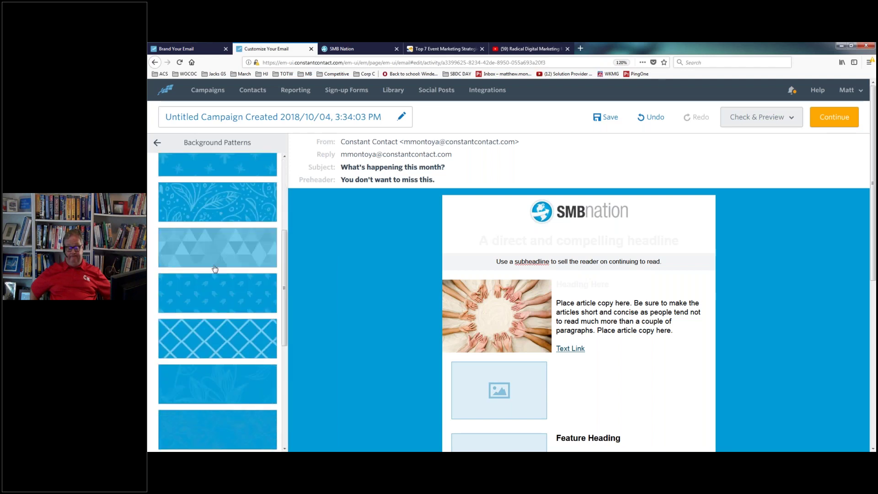
pyautogui.click(157, 144)
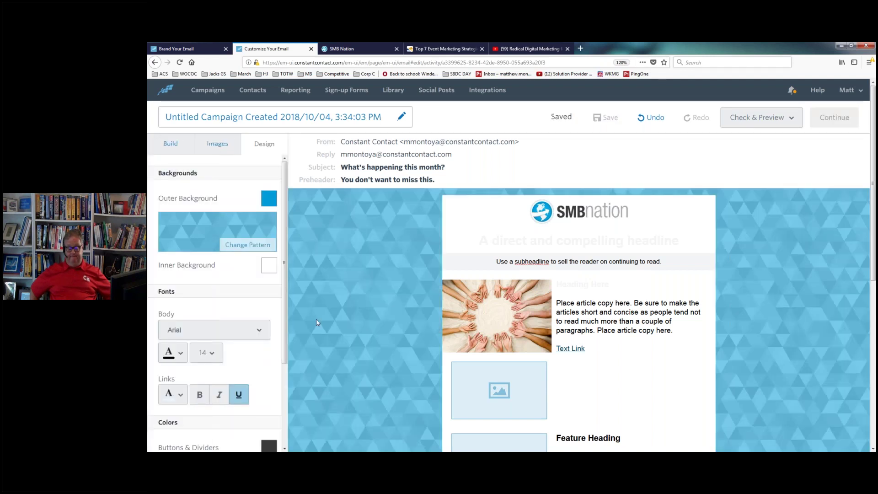
# Insert the five-column links layout between the subheadline and the first article
pyautogui.click(170, 144)
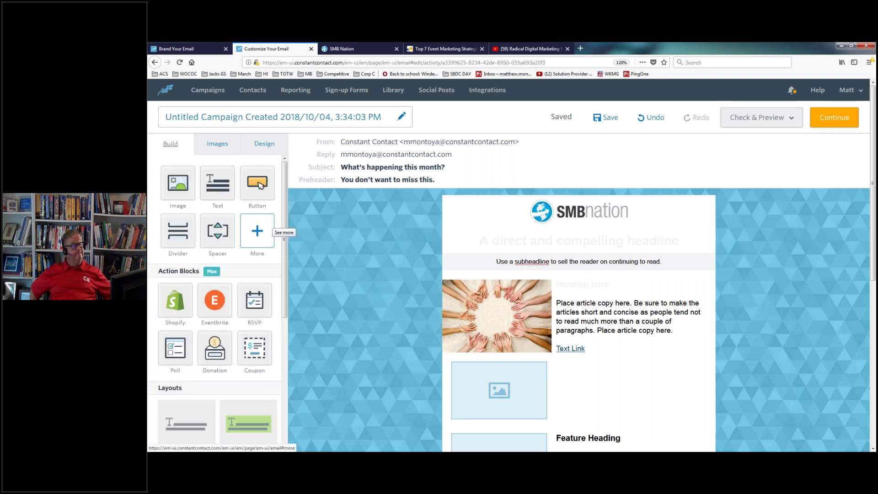
pyautogui.moveTo(285, 227); pyautogui.dragTo(296, 324)
pyautogui.scroll(-2, 206, 331)
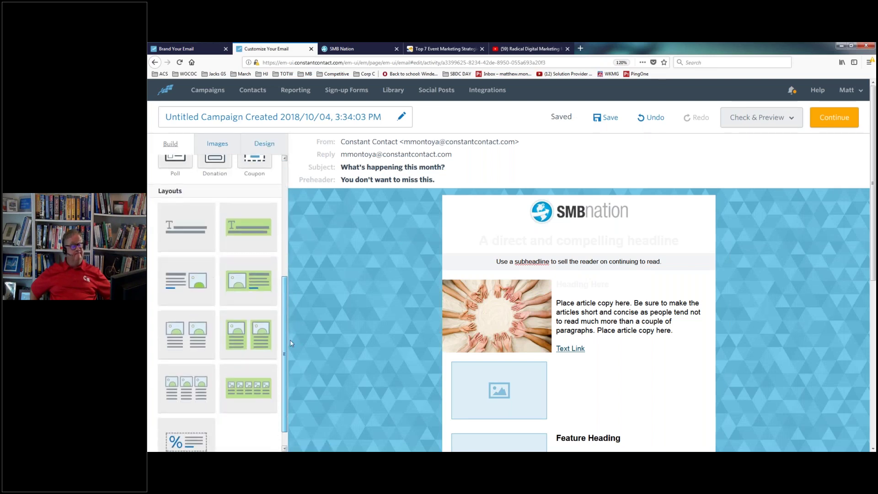
pyautogui.moveTo(240, 385); pyautogui.dragTo(538, 271)
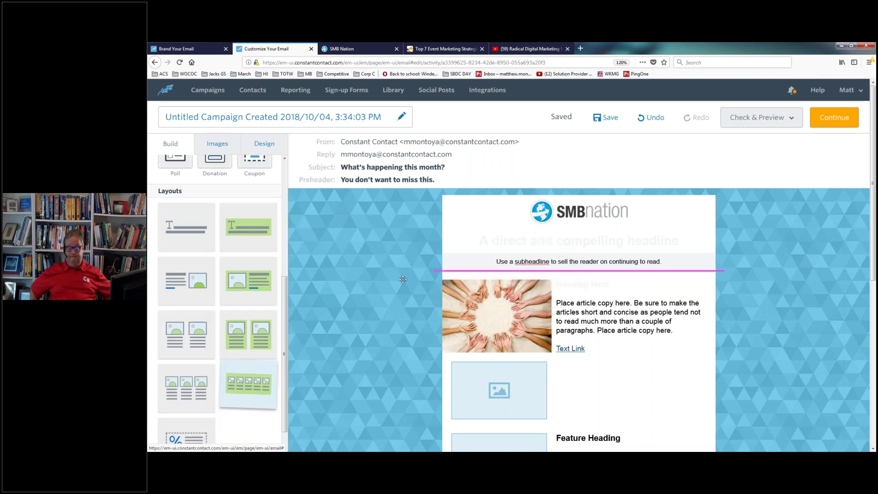
# Insert a poll action block between the headline and subheadline, and view its question and answer settings without changing them
pyautogui.scroll(4, 215, 298)
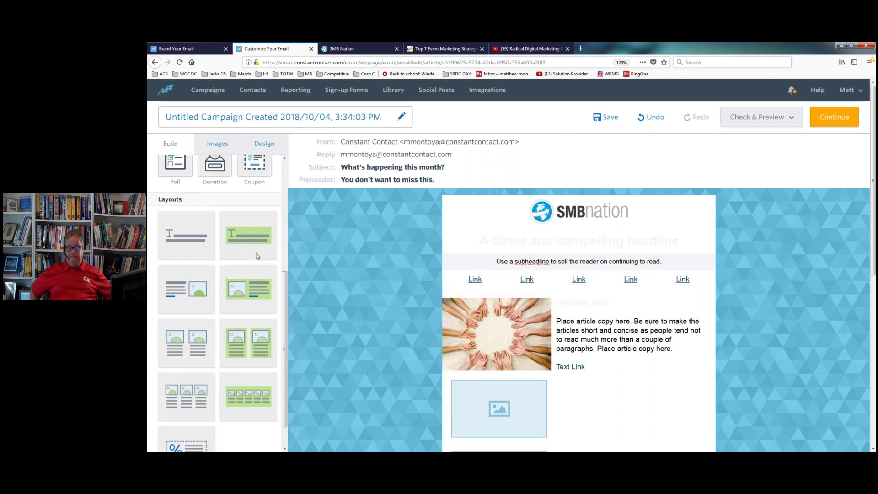
pyautogui.scroll(2, 215, 298)
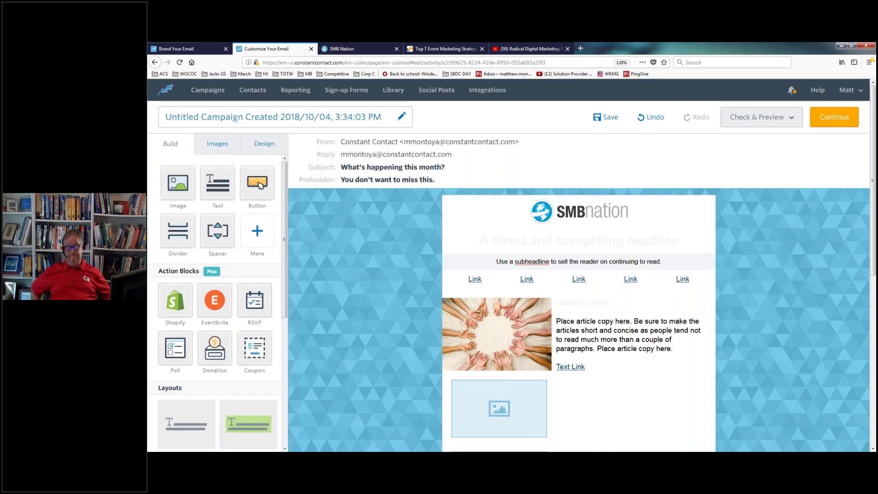
pyautogui.moveTo(175, 346); pyautogui.dragTo(578, 252)
pyautogui.moveTo(422, 264); pyautogui.dragTo(422, 264)
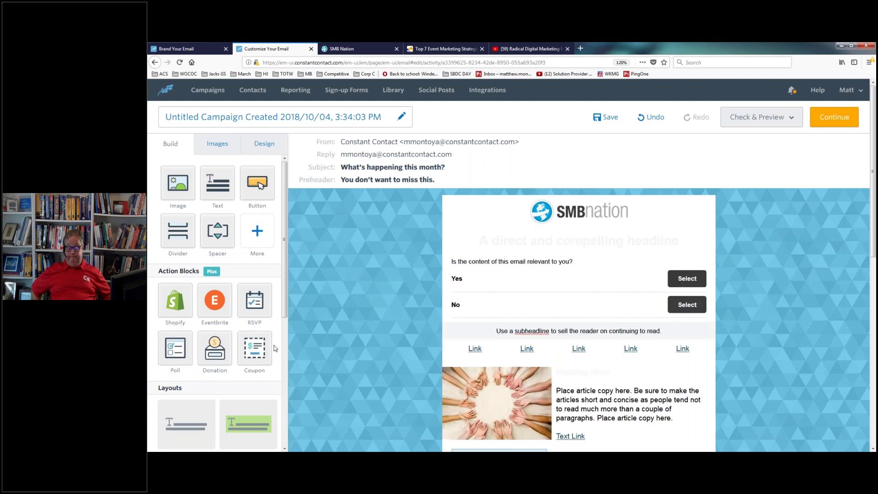
pyautogui.click(486, 280)
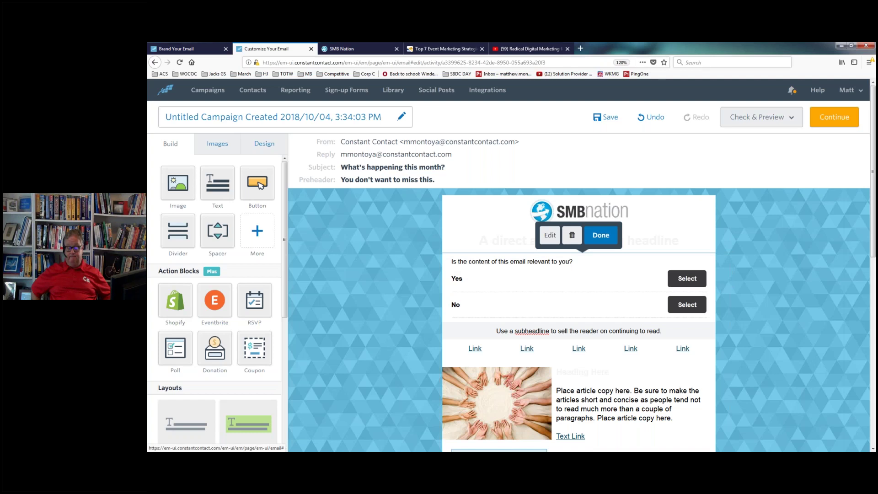
pyautogui.click(550, 235)
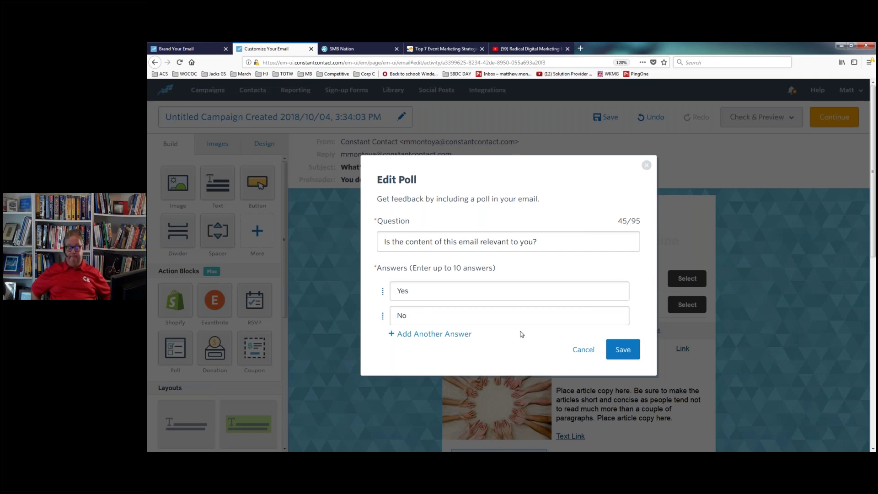
pyautogui.click(646, 165)
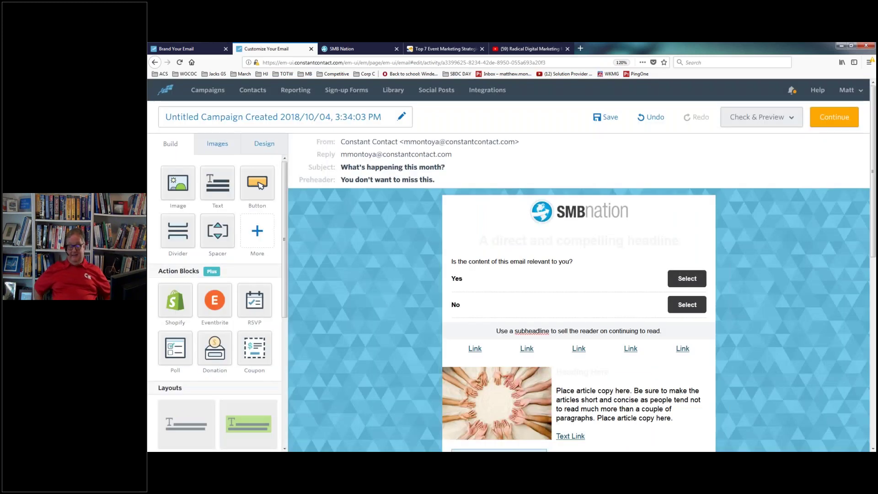
# Insert an RSVP action block between the poll and the subheadline, and view its event settings without changing them
pyautogui.moveTo(257, 304)
pyautogui.mouseDown()
pyautogui.moveTo(480, 268)
pyautogui.moveTo(544, 248)
pyautogui.moveTo(552, 233)
pyautogui.moveTo(560, 322)
pyautogui.mouseUp()
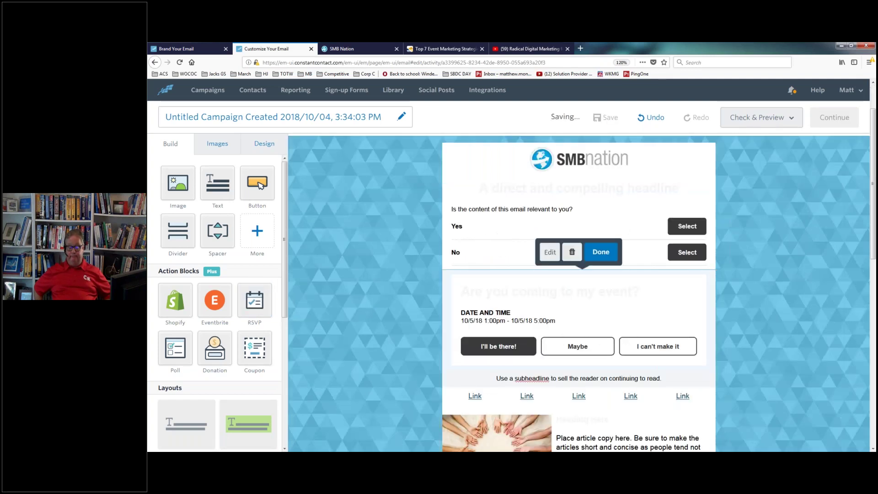
pyautogui.click(549, 252)
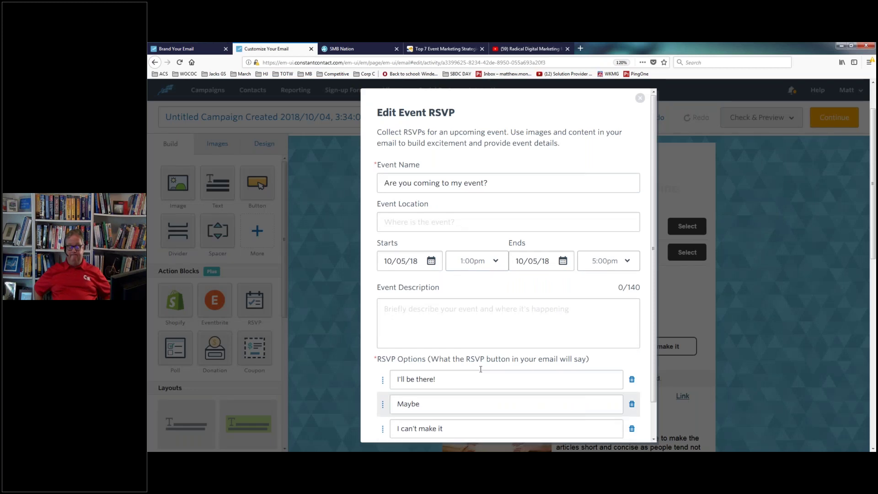
pyautogui.click(640, 99)
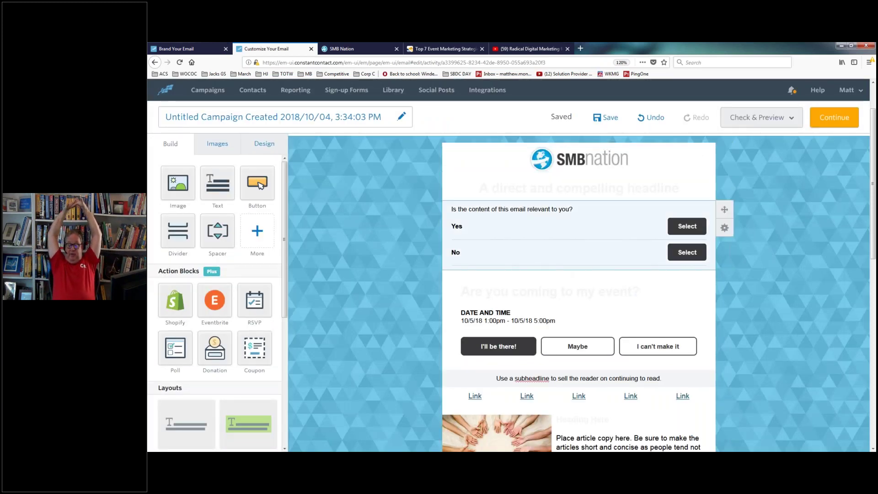
pyautogui.click(737, 123)
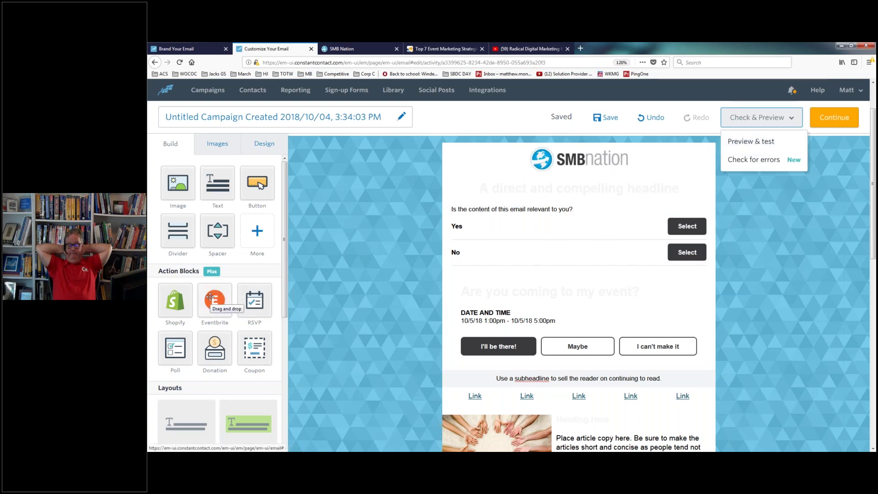
pyautogui.click(367, 233)
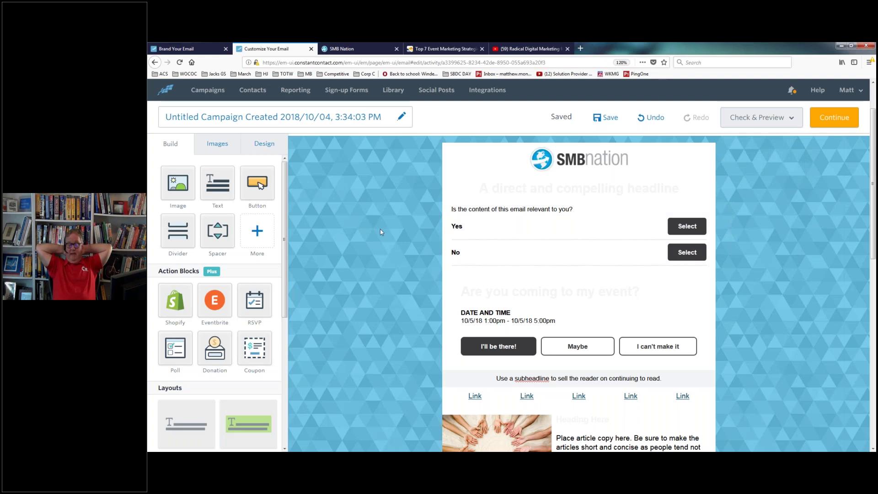
pyautogui.scroll(2, 382, 232)
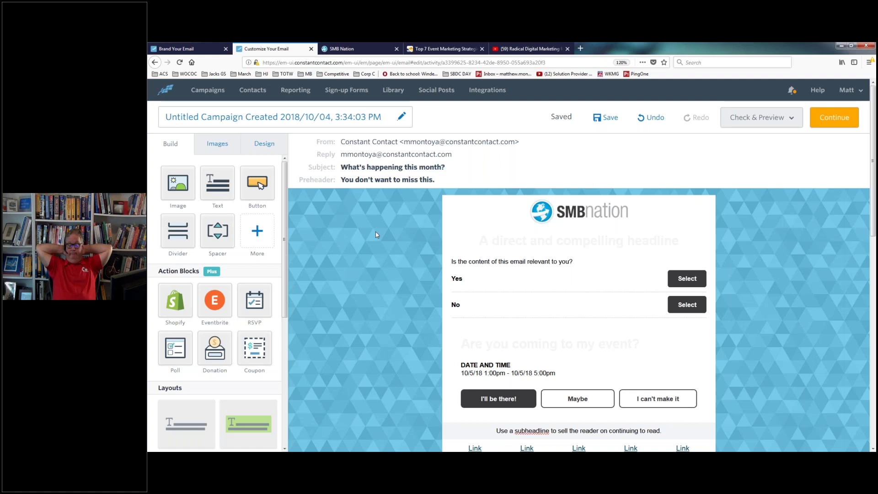
pyautogui.moveTo(520, 288)
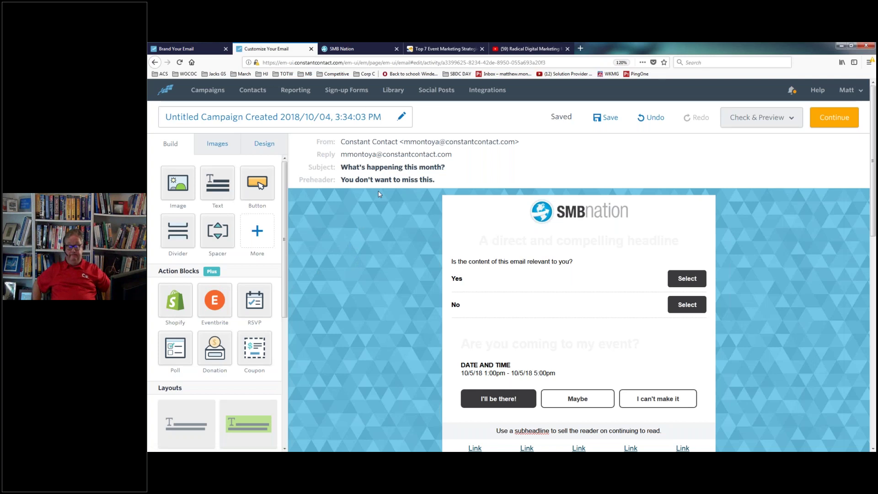
# Personalize the start of the email's subject line with the First Name detail, using "friend" as the secondary text
pyautogui.click(390, 168)
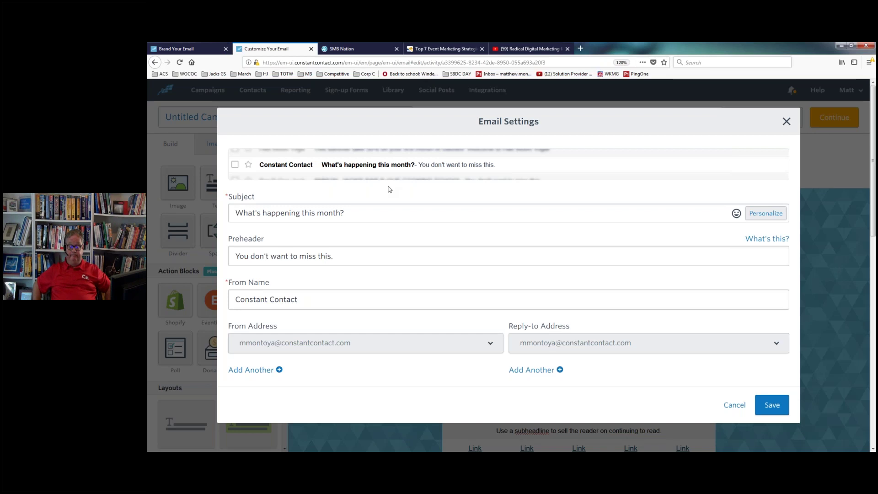
pyautogui.click(391, 213)
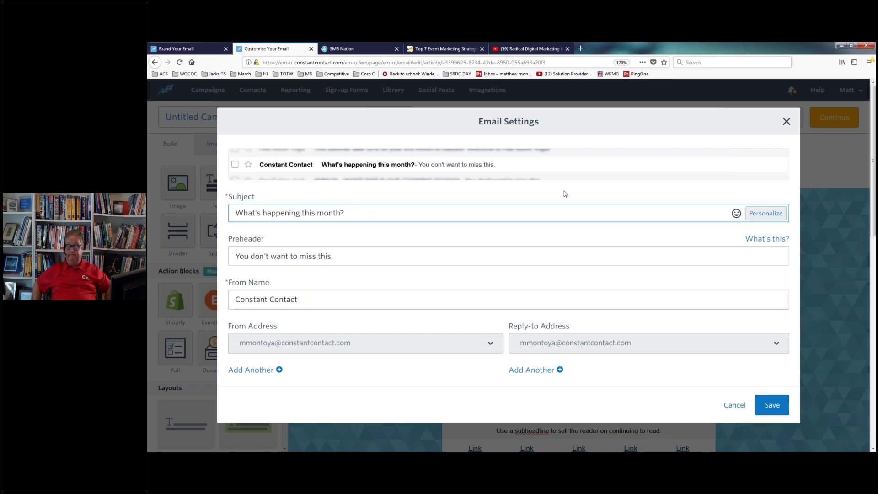
pyautogui.click(781, 215)
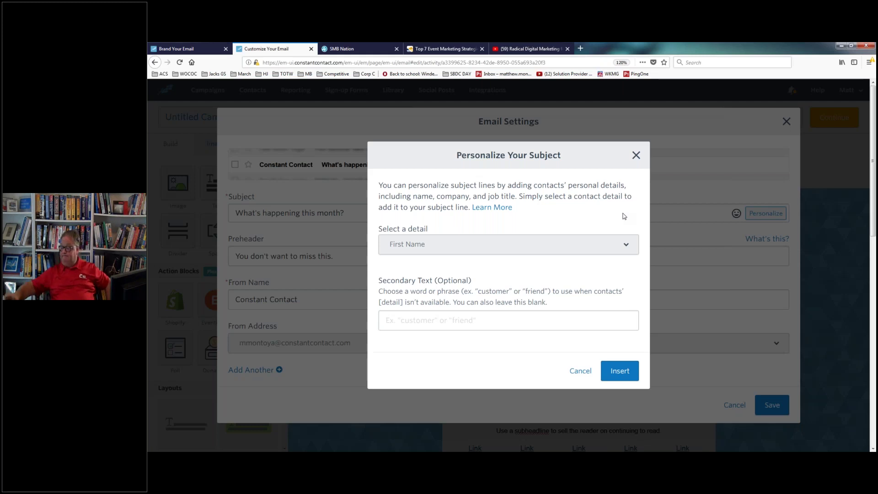
pyautogui.click(552, 242)
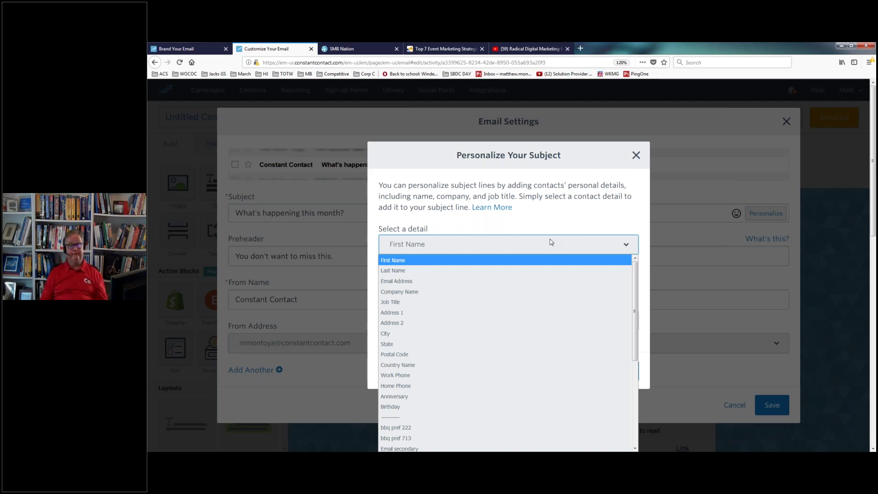
pyautogui.click(551, 224)
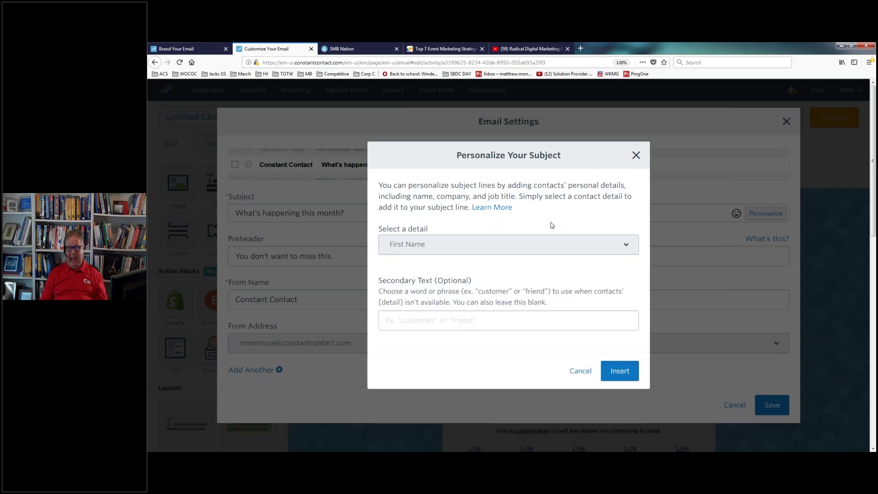
pyautogui.click(460, 326)
pyautogui.write('friend')
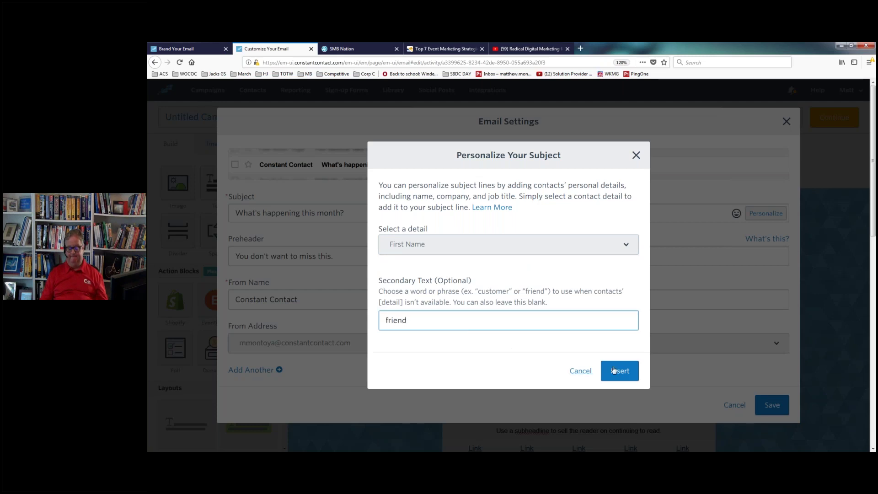
pyautogui.click(620, 371)
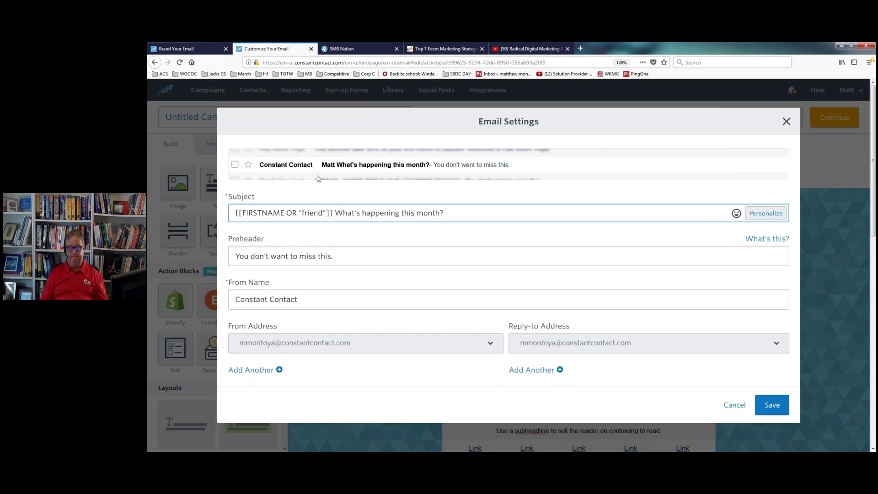
pyautogui.moveTo(336, 166); pyautogui.dragTo(322, 165)
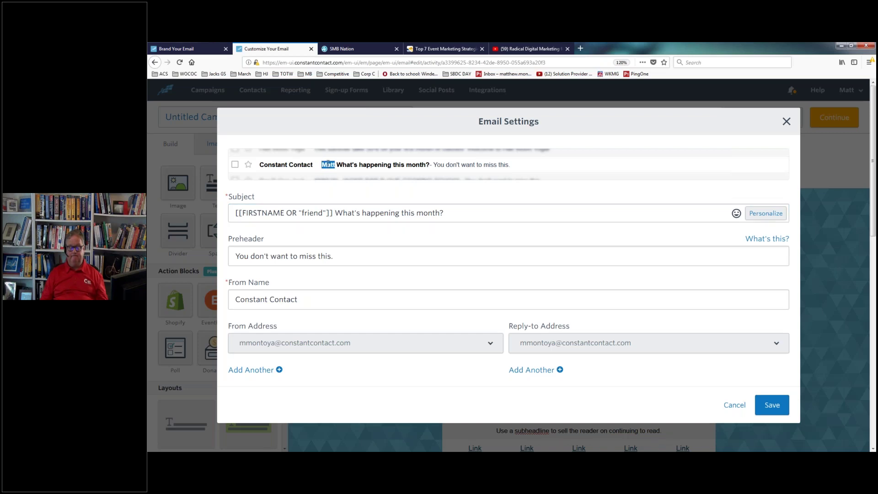
# Leave the email editor and go back to the template selection page
pyautogui.moveTo(337, 166); pyautogui.dragTo(341, 166)
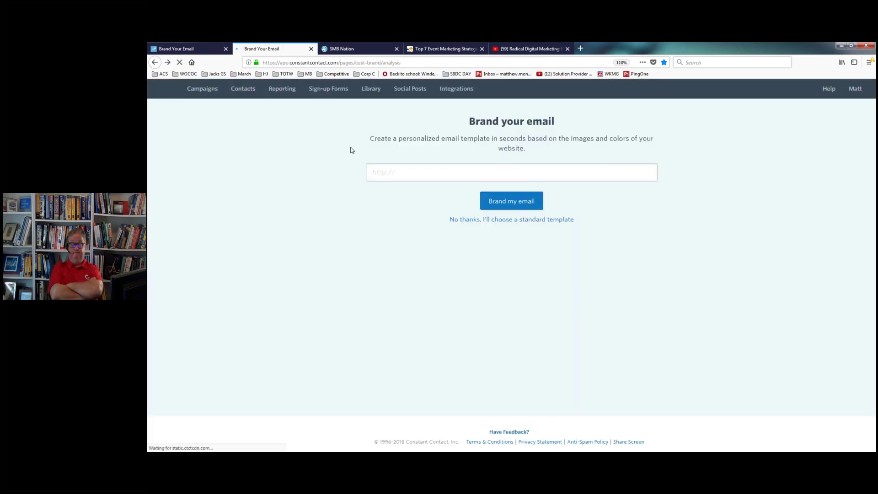
pyautogui.click(156, 62)
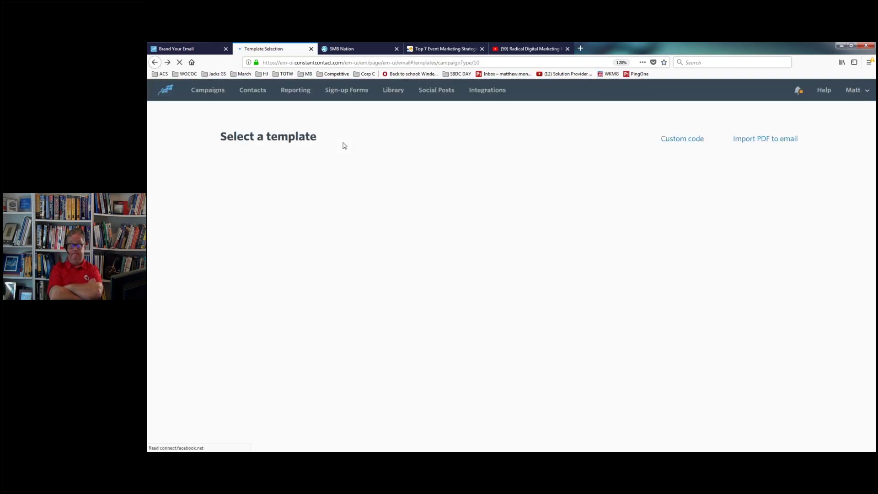
# Reopen the untitled draft campaign for editing and add a smiley emoji at the start of its subject line
pyautogui.click(208, 90)
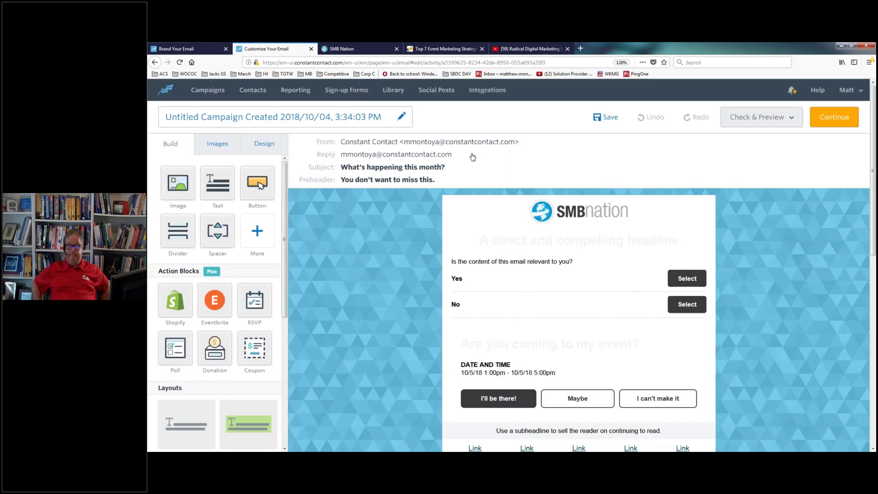
pyautogui.click(449, 172)
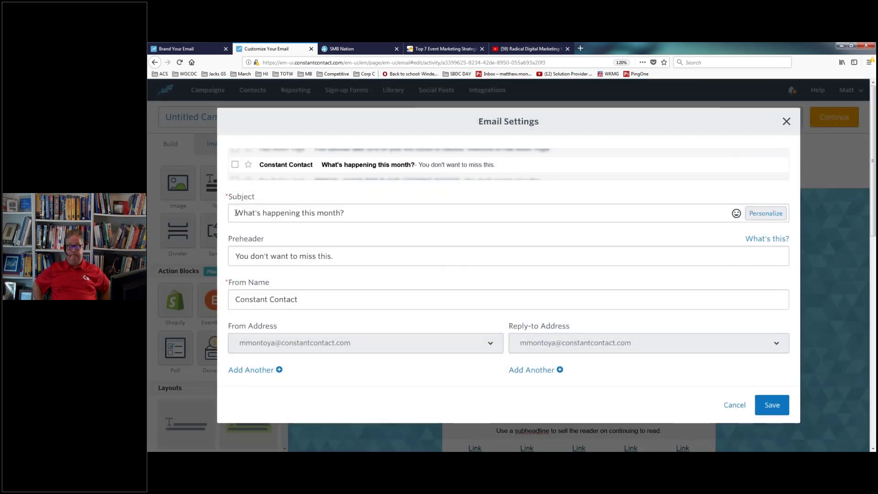
pyautogui.click(736, 213)
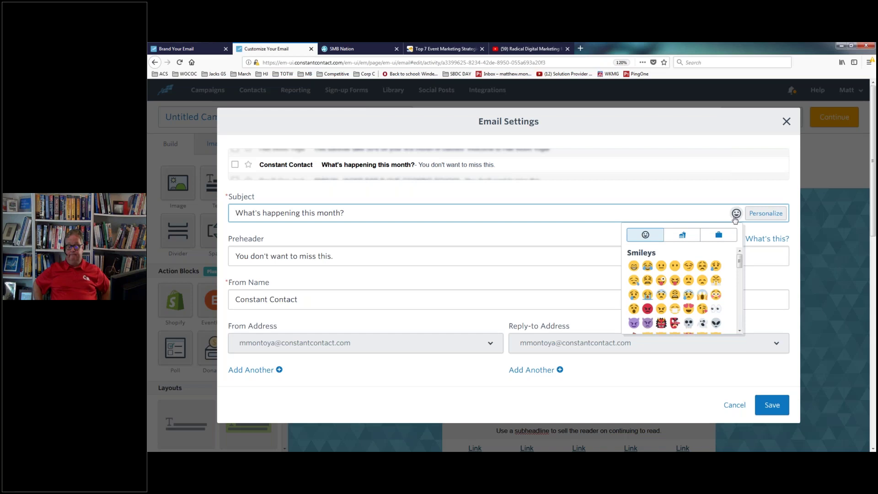
pyautogui.scroll(-5, 703, 270)
pyautogui.scroll(5, 704, 269)
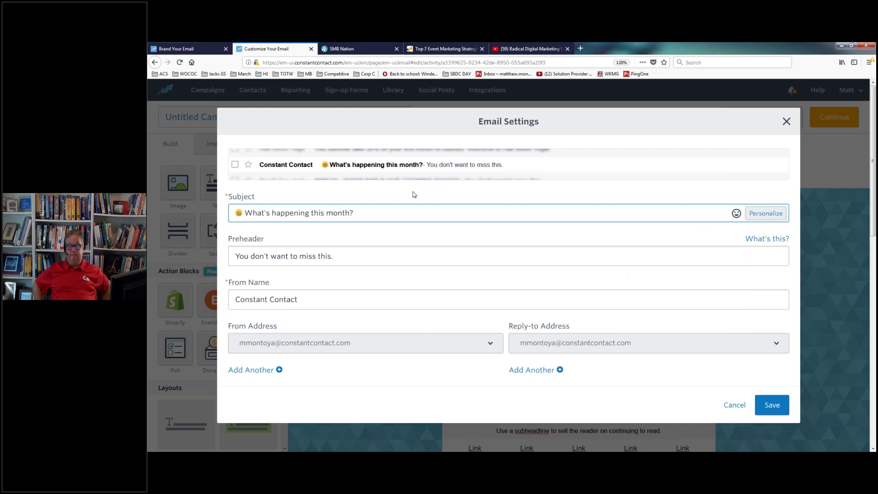
pyautogui.click(778, 409)
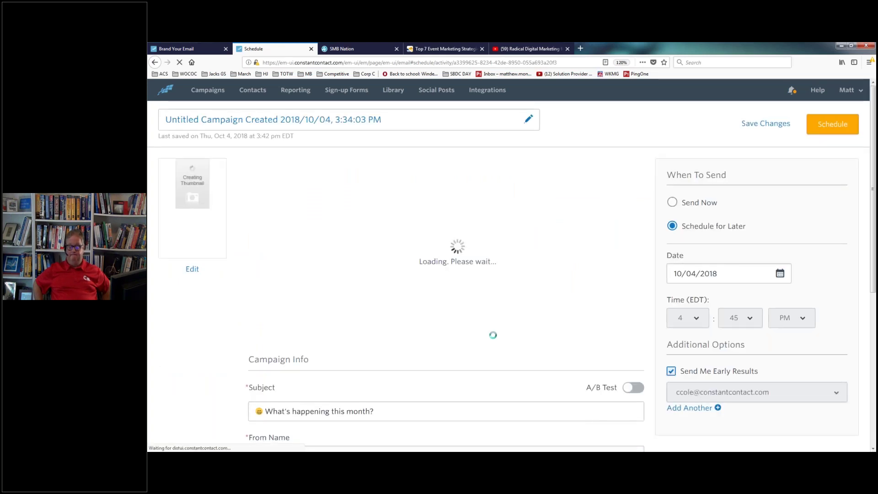
# On the campaign's scheduling page, enable A/B testing of the subject and set subject B to "Two subject lines!"
pyautogui.scroll(-3, 231, 363)
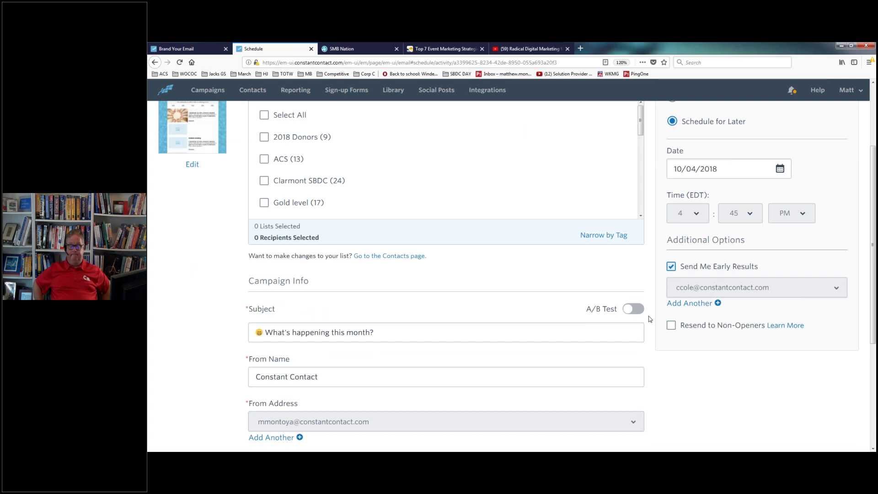
pyautogui.press('space')
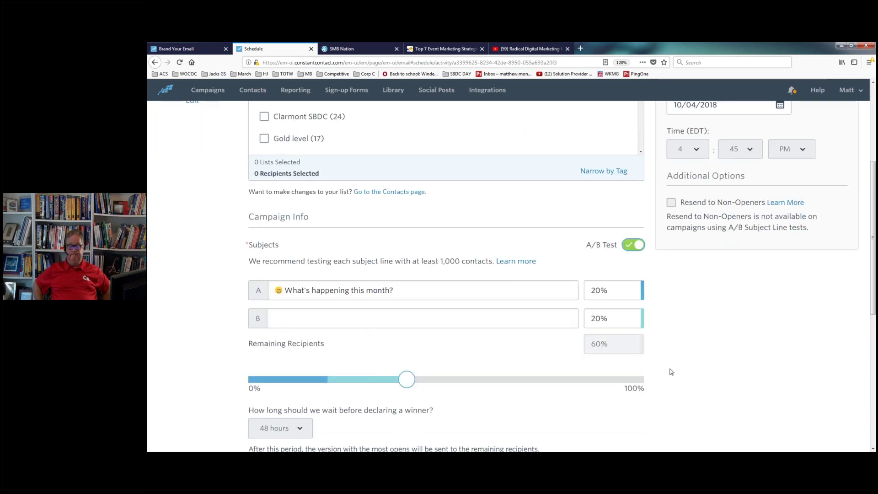
pyautogui.write('Two ')
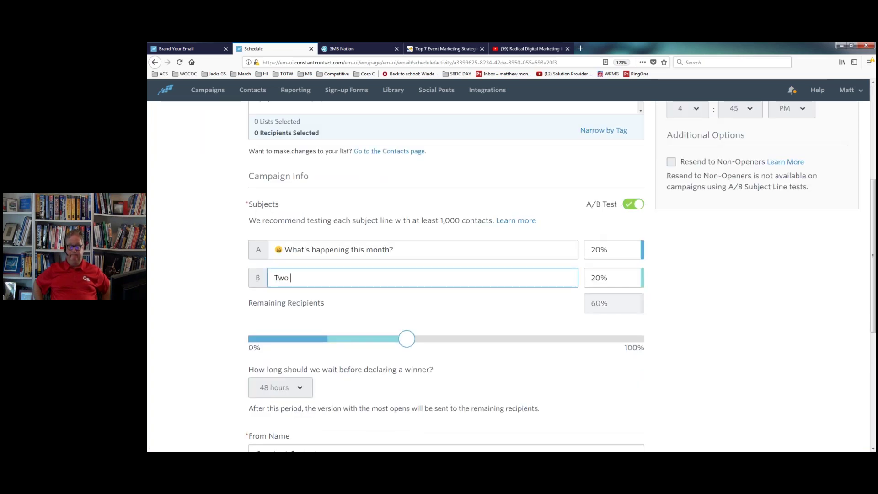
pyautogui.write('subject lines!')
# Set the A/B test split to 25% of the recipients for each subject line
pyautogui.moveTo(406, 341); pyautogui.dragTo(446, 339)
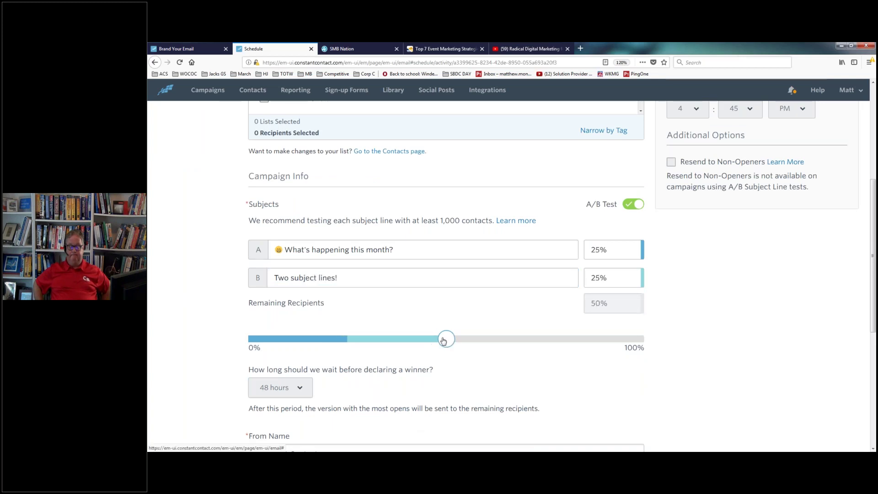
pyautogui.click(606, 246)
pyautogui.click(599, 279)
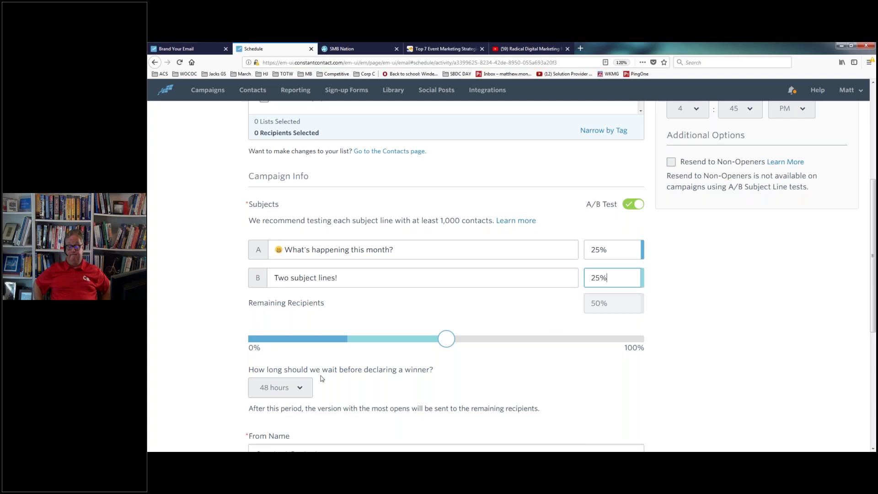
# View the waiting time options for declaring the A/B test winner and return to the email editor
pyautogui.click(301, 390)
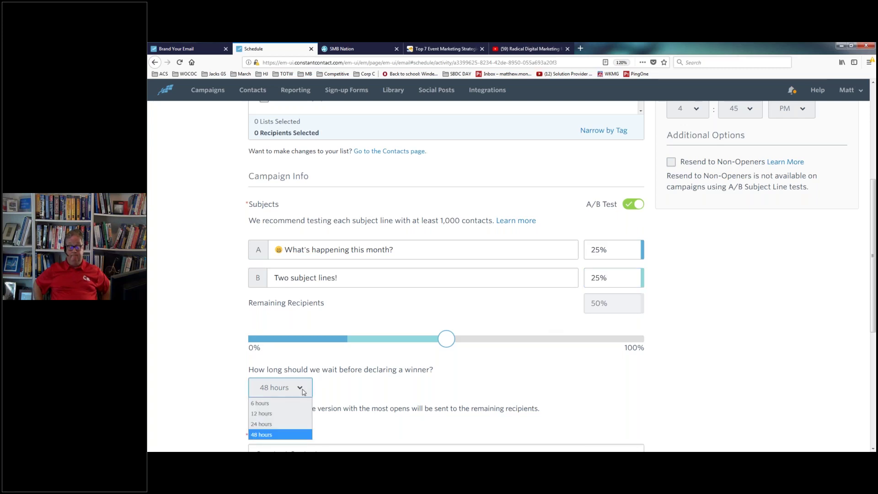
pyautogui.click(301, 389)
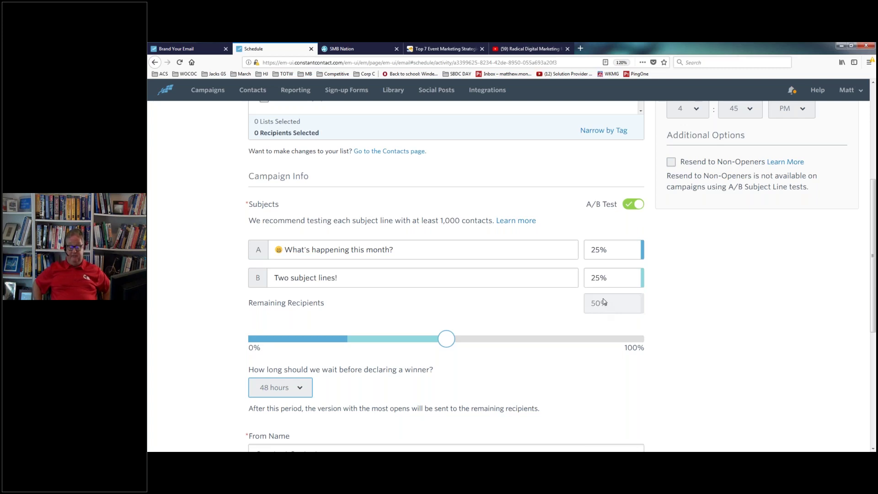
pyautogui.click(302, 392)
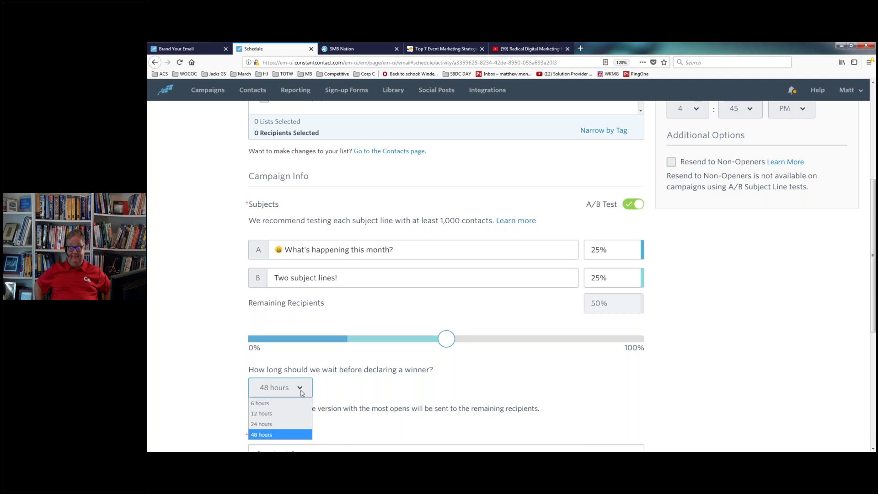
pyautogui.click(217, 348)
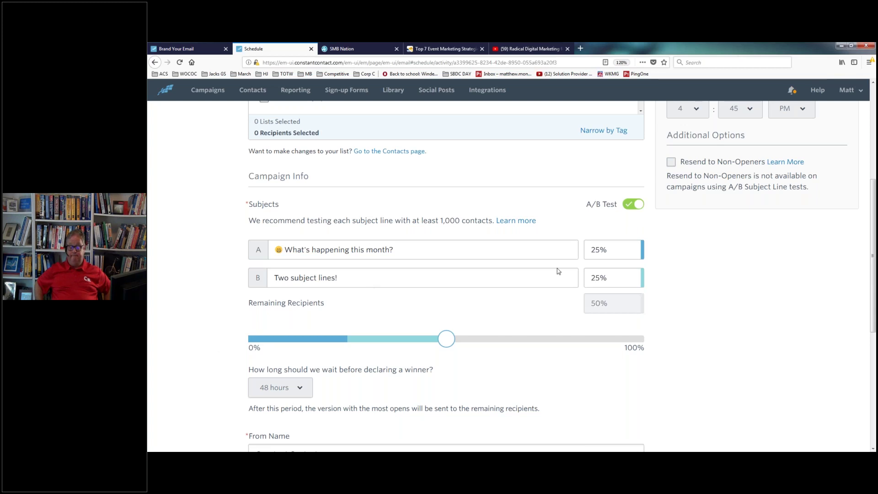
pyautogui.click(519, 274)
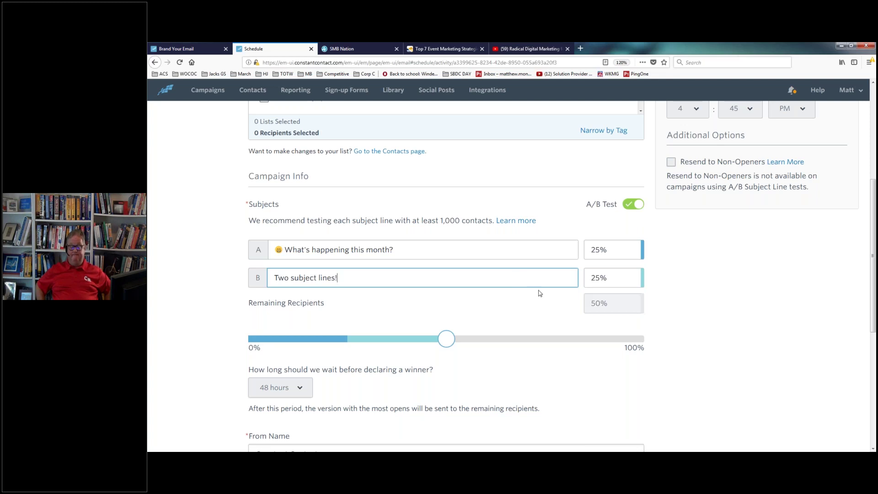
pyautogui.scroll(5, 329, 180)
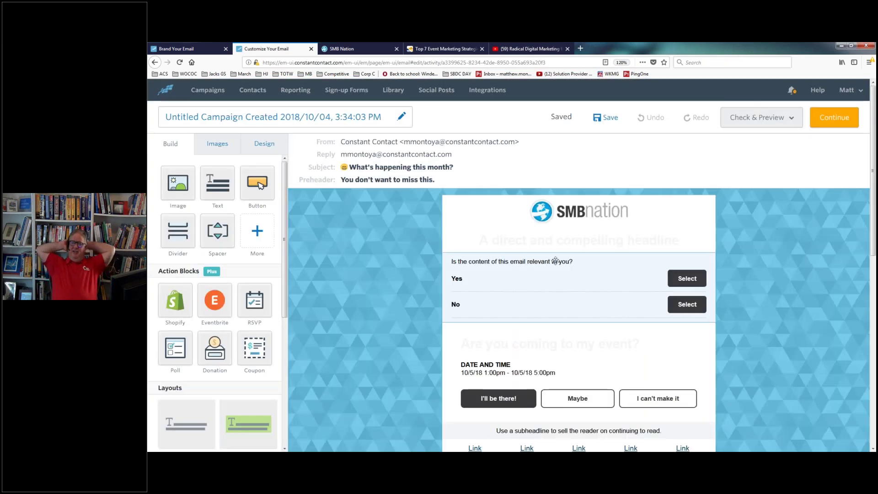
pyautogui.click(541, 198)
pyautogui.click(547, 182)
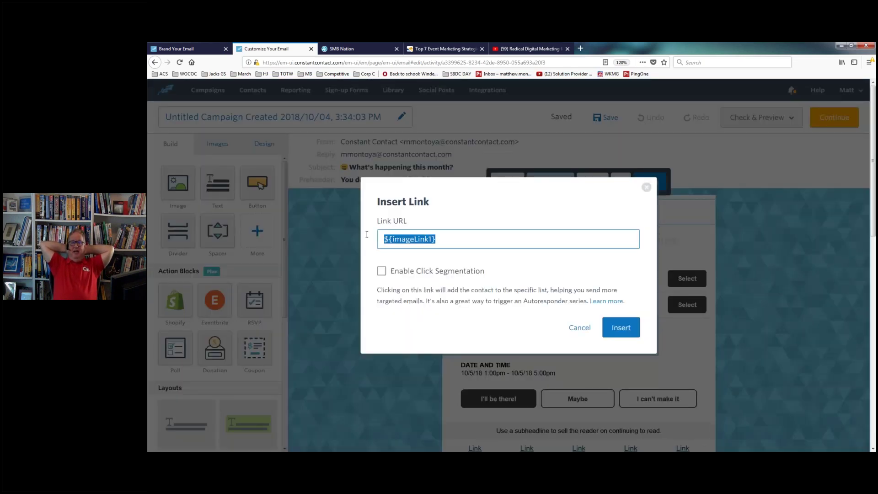
pyautogui.press('BackSpace')
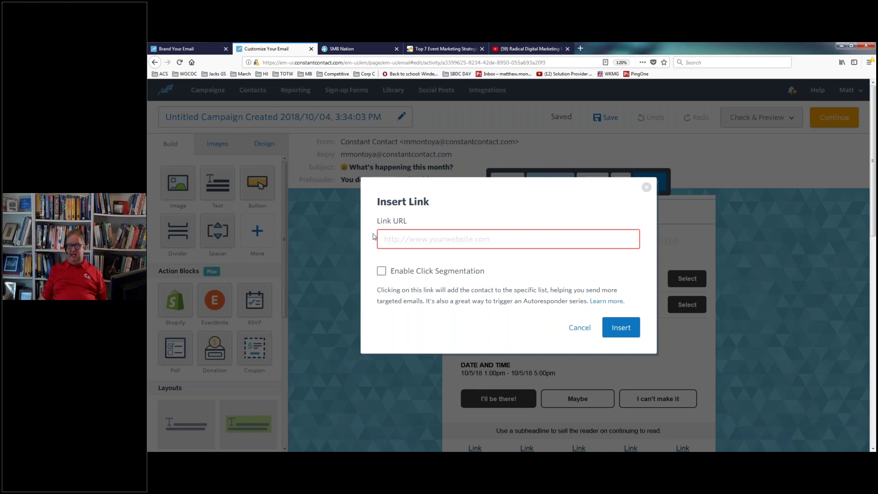
pyautogui.write('http://www.smbnation.com/')
pyautogui.click(479, 209)
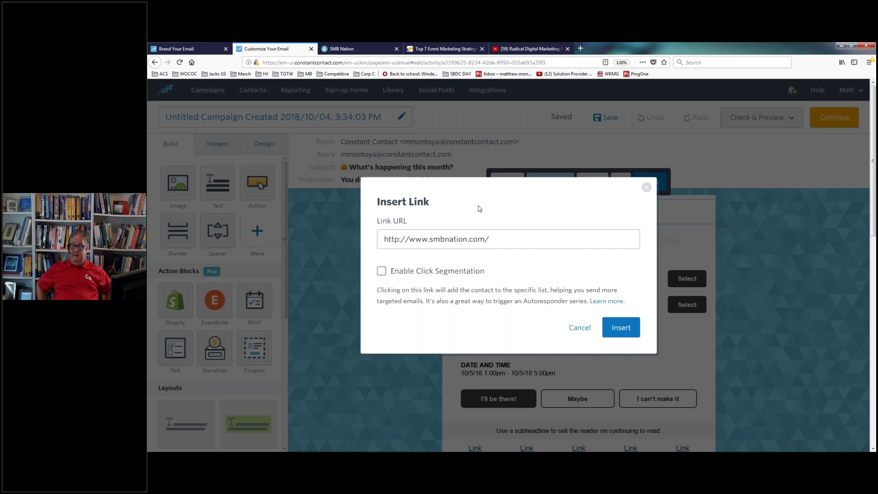
# Try click segmentation on the logo's link, view the contact lists it offers, and discard the link changes
pyautogui.click(382, 272)
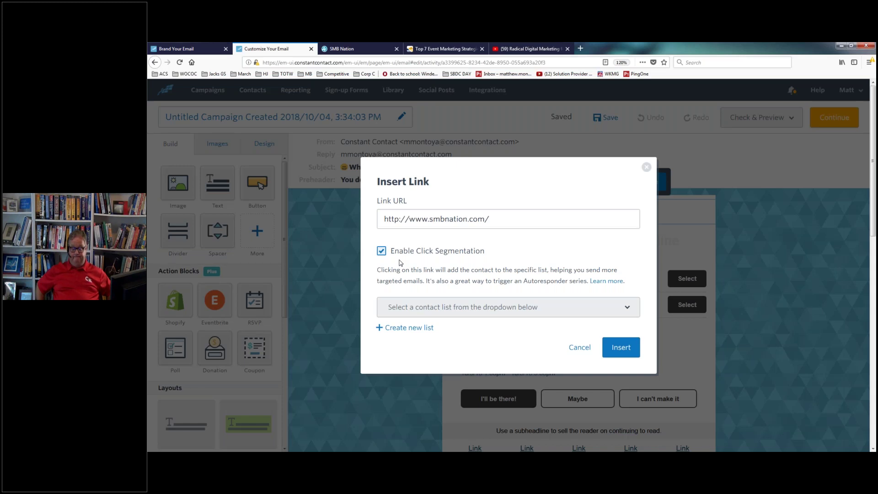
pyautogui.click(418, 310)
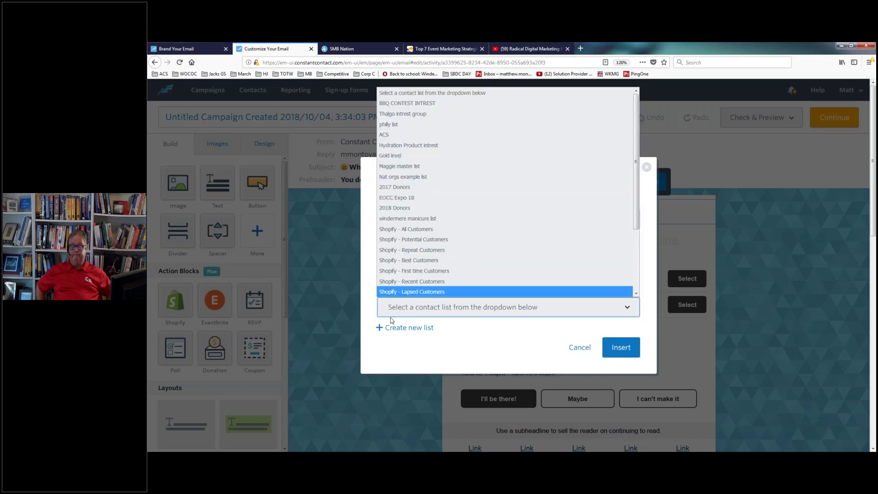
pyautogui.click(546, 359)
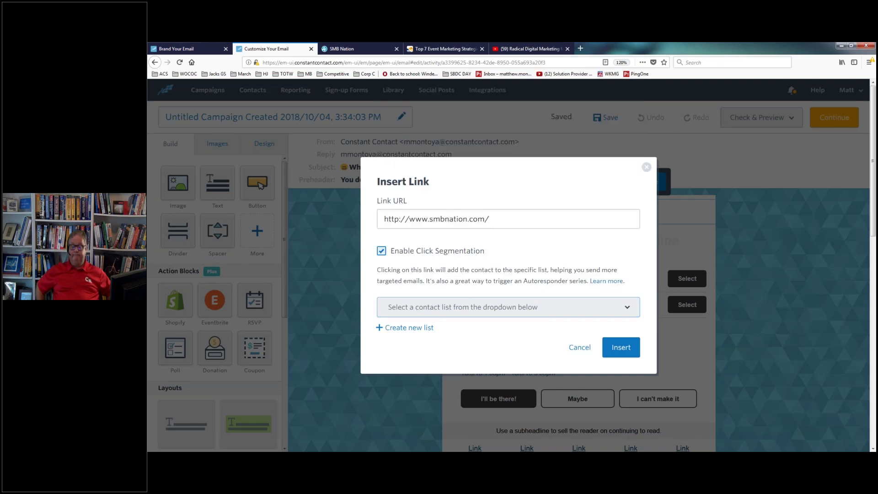
pyautogui.click(585, 350)
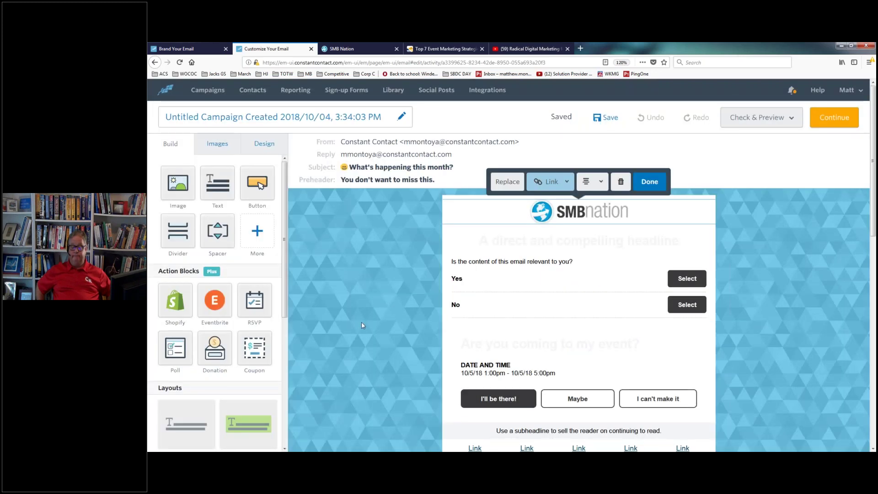
# Add a video block beside the RSVP block in the email
pyautogui.scroll(-5, 356, 311)
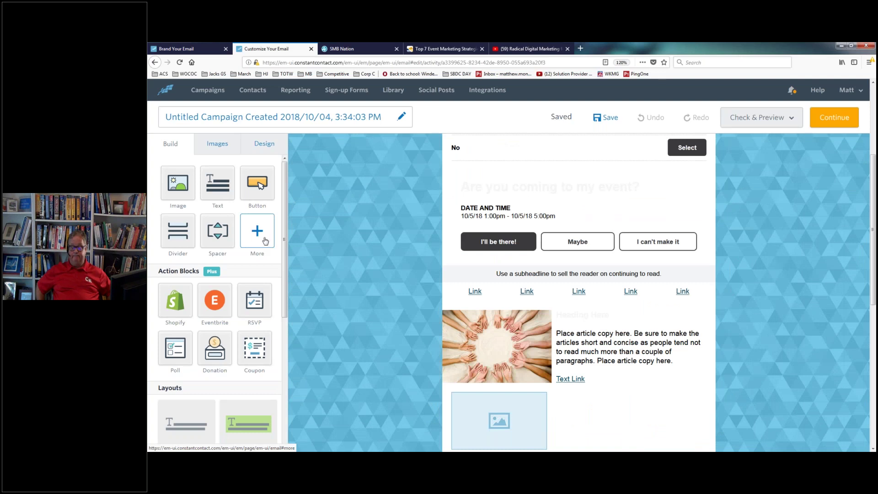
pyautogui.click(266, 238)
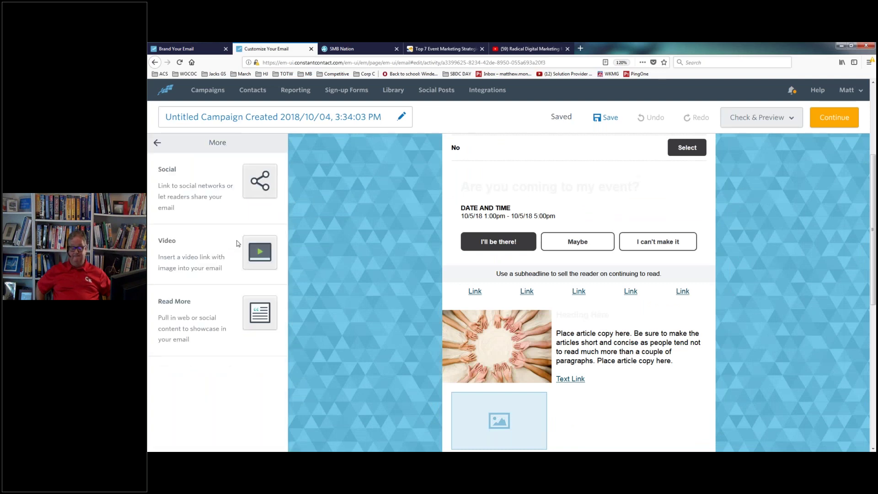
pyautogui.moveTo(260, 247); pyautogui.dragTo(579, 264)
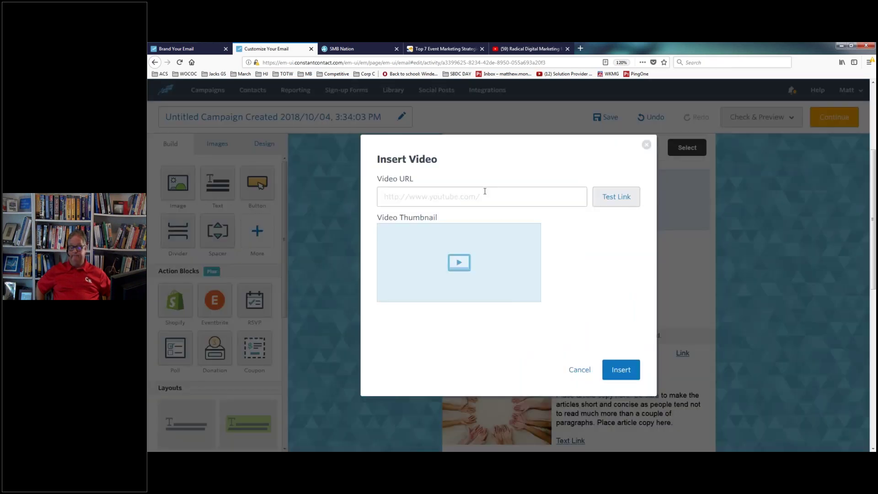
# Switch to YouTube and copy the web address of the "Radical Digital Marketing for MSPs" video
pyautogui.click(528, 48)
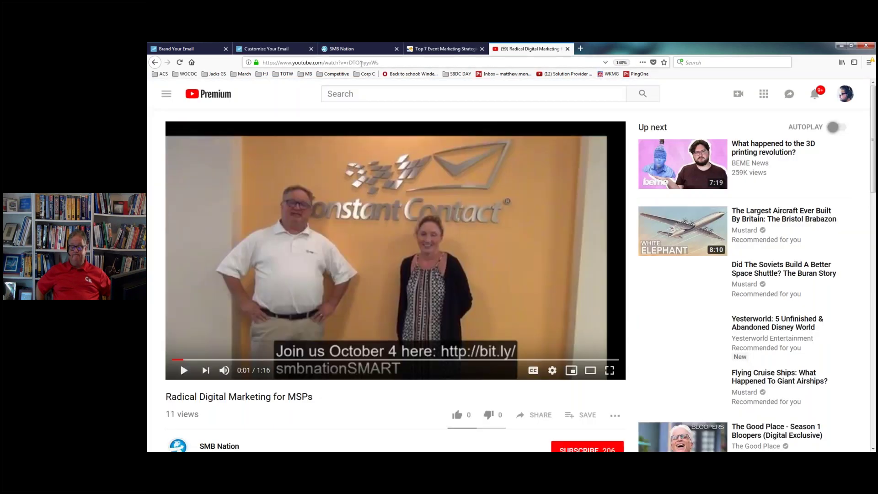
pyautogui.rightClick(362, 62)
pyautogui.hotkey('ctrl', 'c')
pyautogui.click(373, 91)
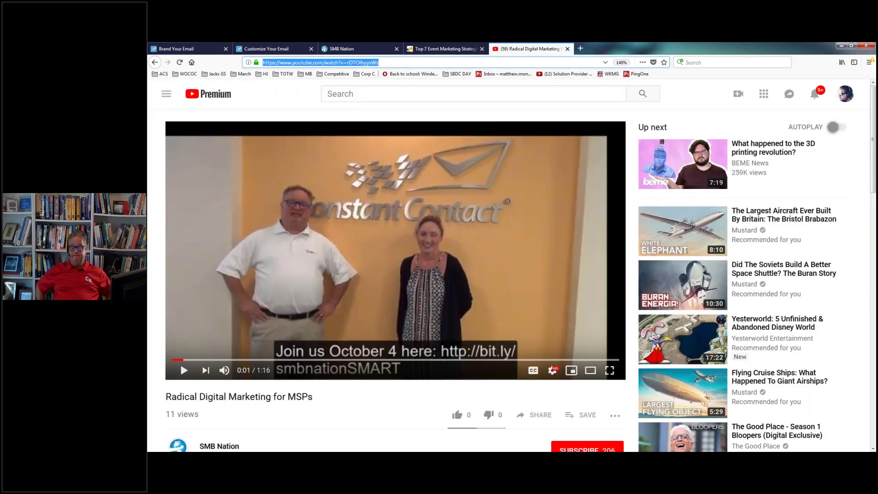
pyautogui.click(202, 50)
pyautogui.click(267, 49)
pyautogui.click(455, 195)
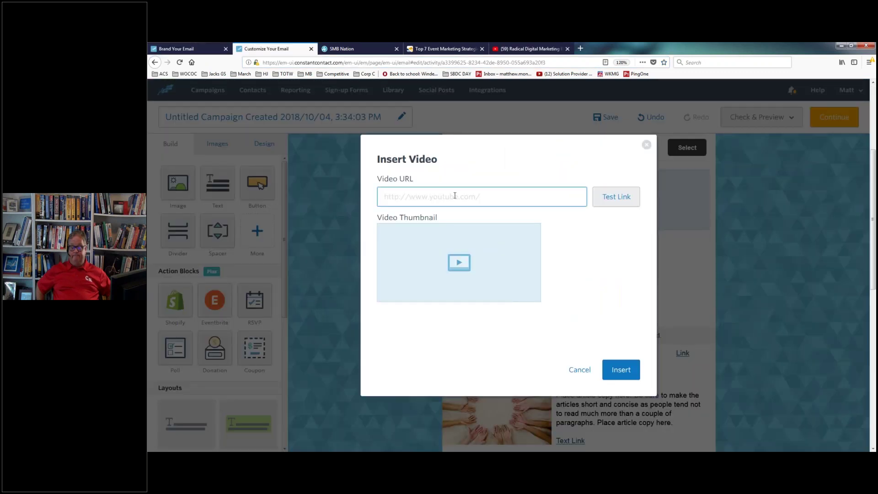
pyautogui.hotkey('ctrl', 'v')
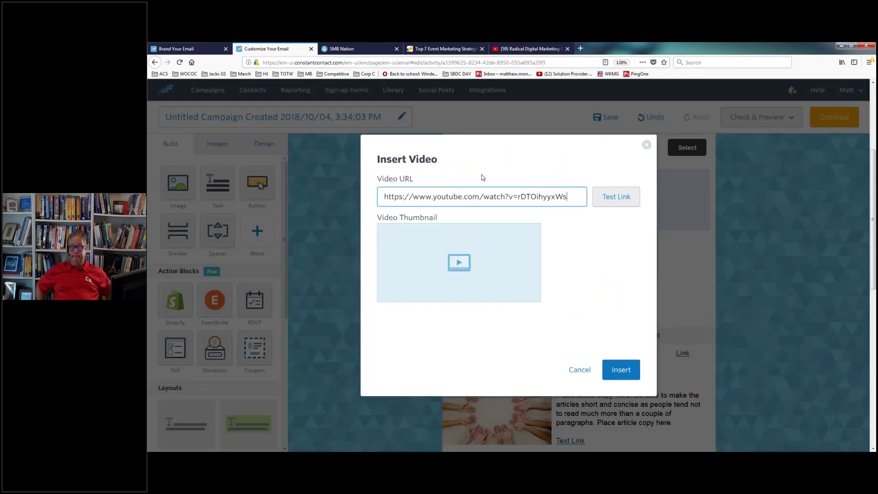
pyautogui.click(483, 177)
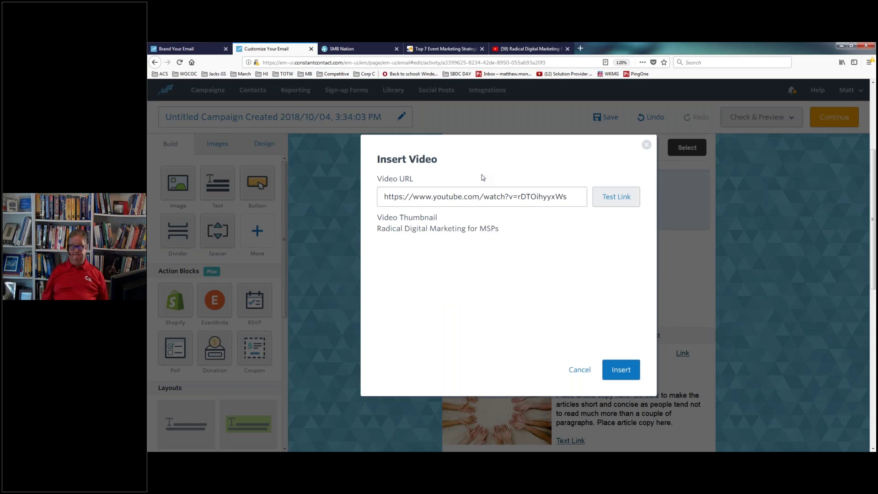
pyautogui.click(621, 371)
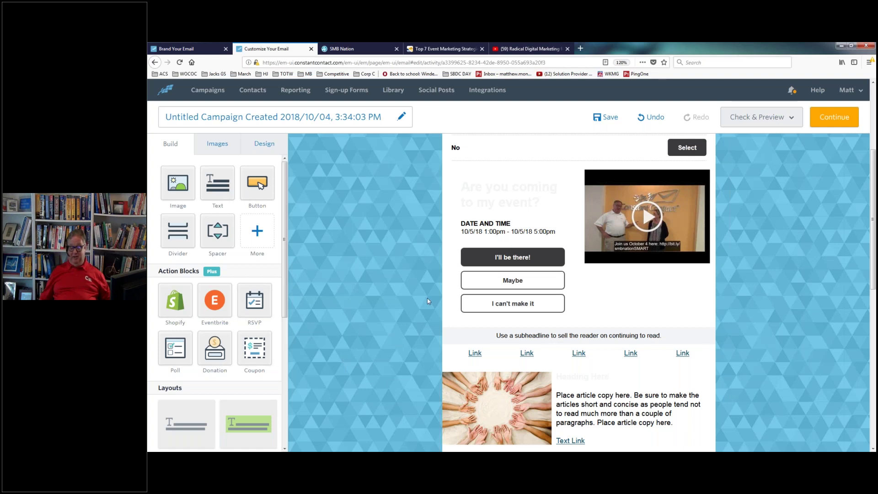
pyautogui.scroll(5, 429, 301)
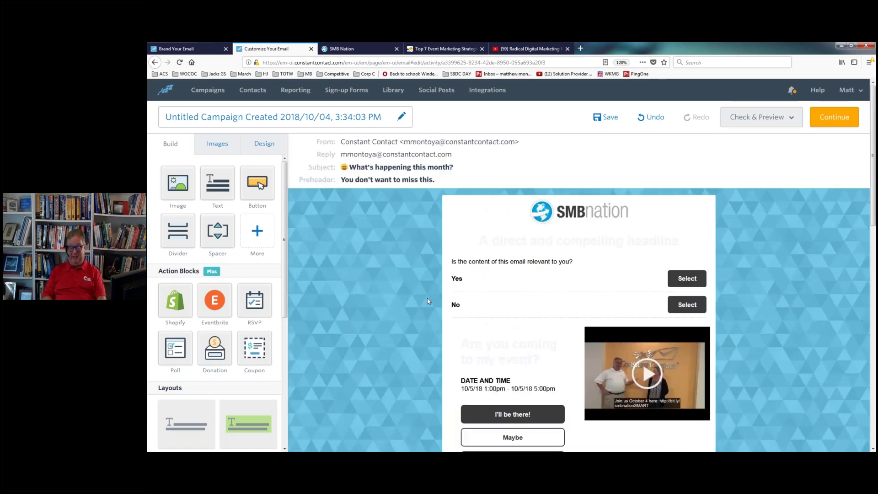